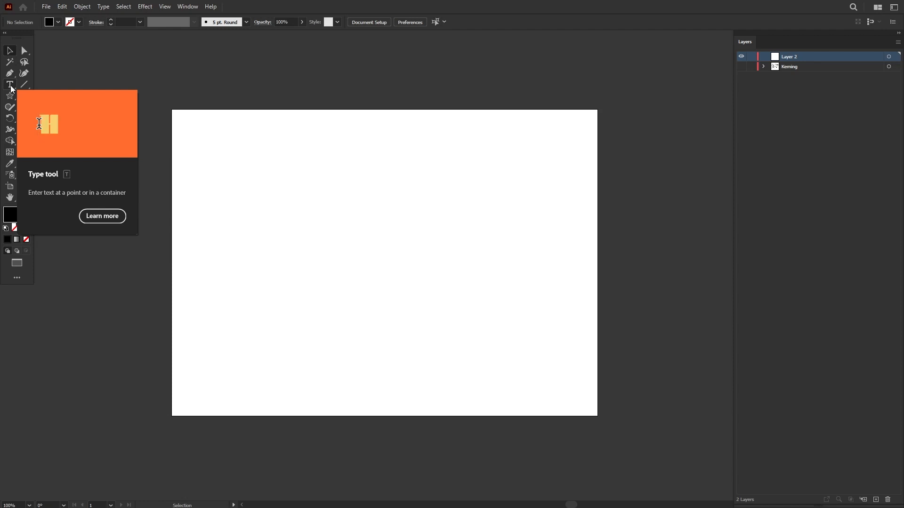
Step: Place a "Lorem ipsum" point text near the top of the artboard as a heading and scale it to about 50 pt
click(325, 168)
click(10, 51)
drag(420, 176, 366, 185)
scroll(407, 192, up, 1)
mouse_move(470, 188)
mouse_down()
mouse_move(493, 207)
mouse_move(472, 189)
mouse_move(481, 161)
mouse_move(484, 193)
mouse_up()
key(ctrl+z)
mouse_move(411, 177)
mouse_down()
mouse_move(402, 188)
mouse_move(413, 176)
mouse_up()
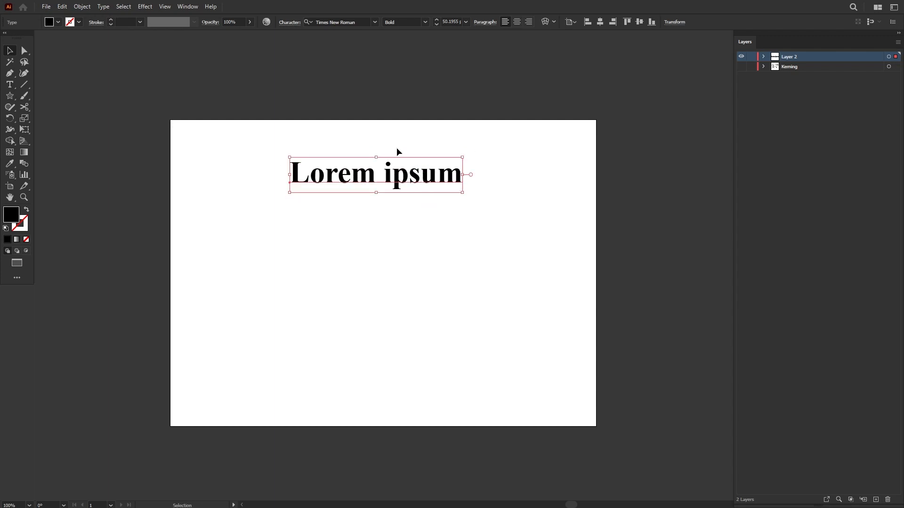
Step: Look through the available font families and the Times New Roman styles for the heading, keeping the Bold style
click(325, 22)
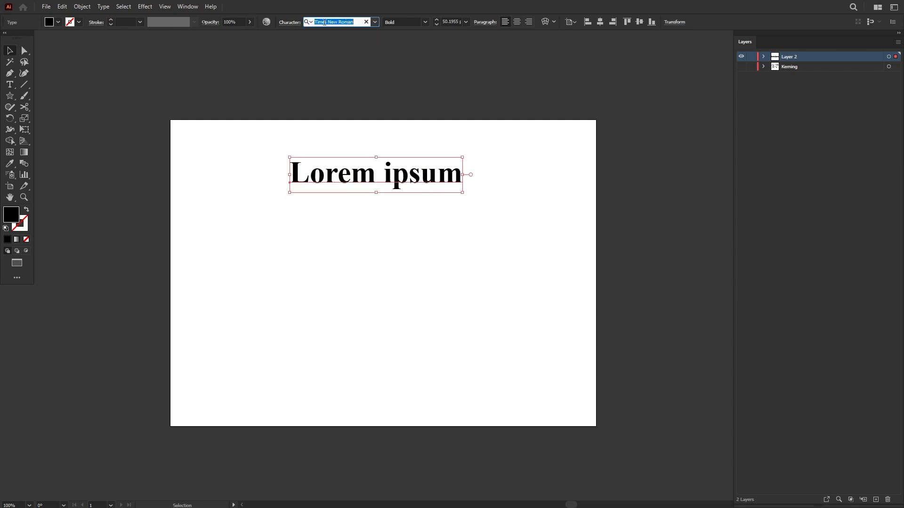
click(374, 22)
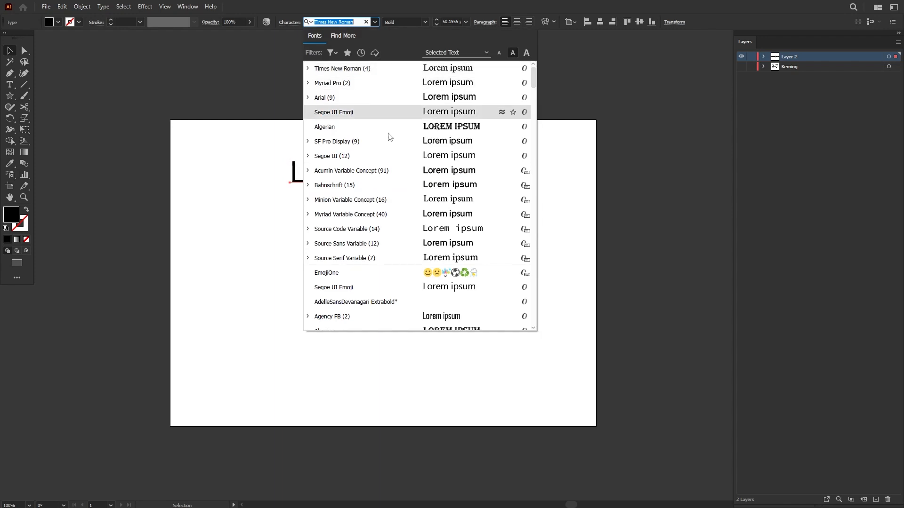
click(374, 22)
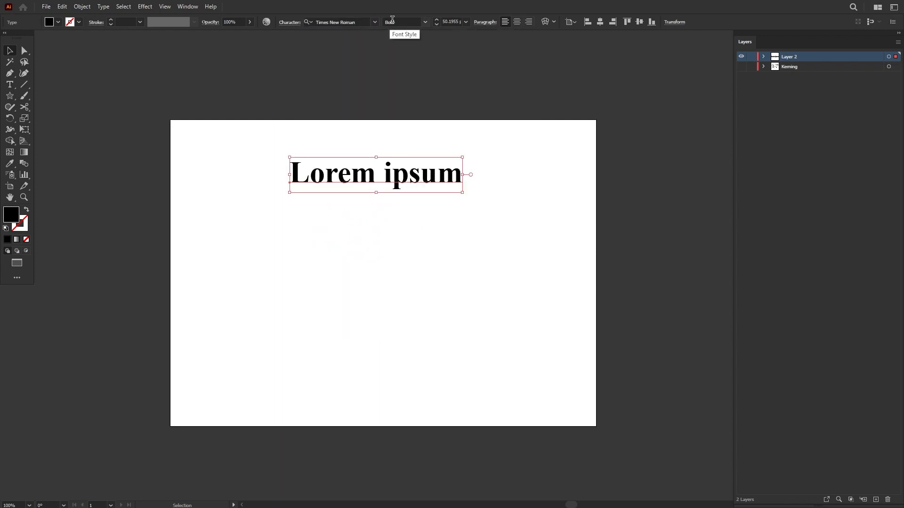
click(426, 22)
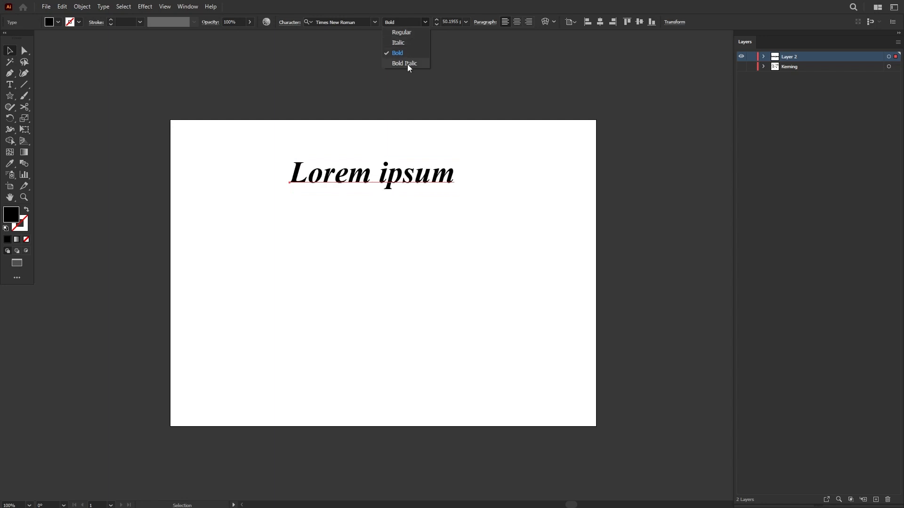
click(410, 54)
Step: Try scaling the heading up by its corner handle, and set its font size to exactly 50 pt
click(453, 21)
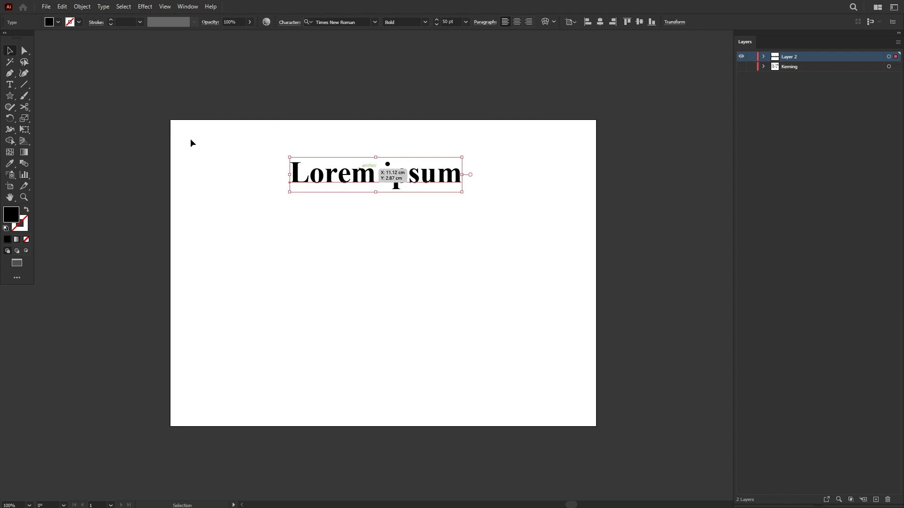
click(465, 208)
click(451, 173)
drag(465, 193, 603, 256)
click(451, 22)
text(50)
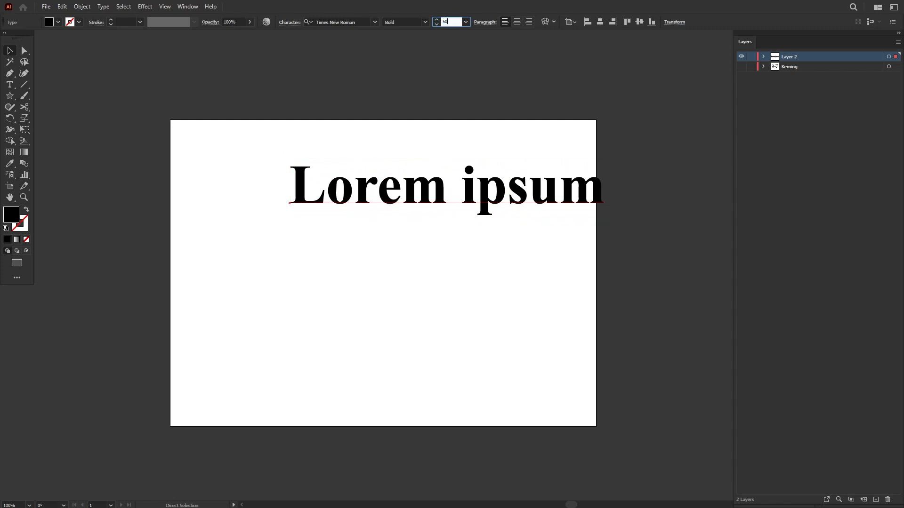
key(Return)
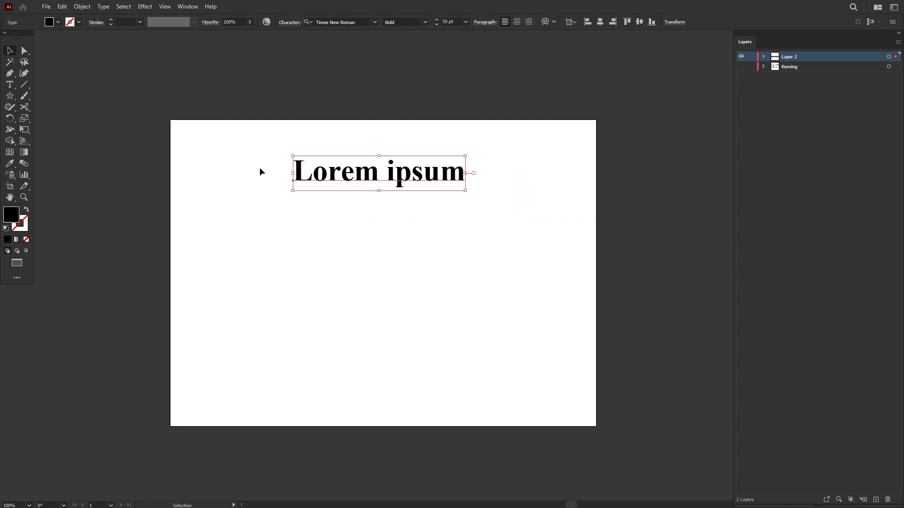
Step: Move the heading slightly up and draw an area text frame of about the same width beneath it
drag(365, 171, 365, 159)
click(10, 84)
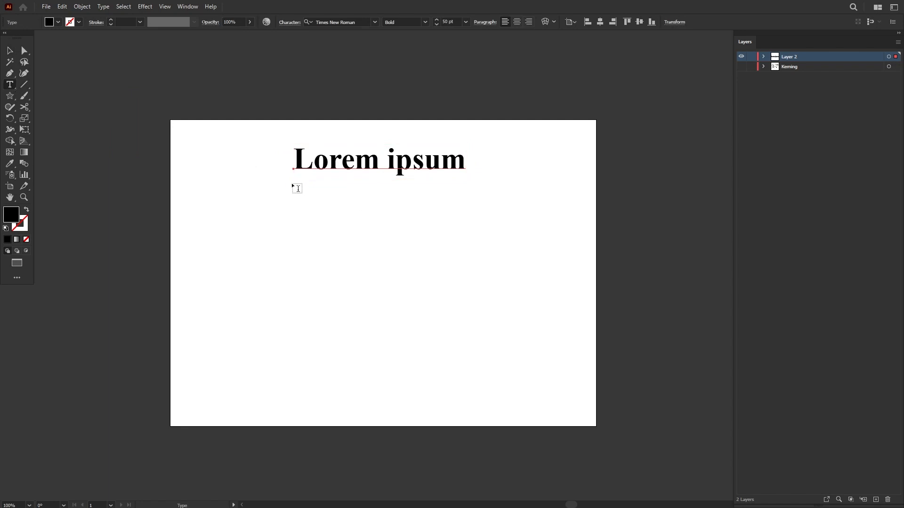
drag(293, 183, 468, 402)
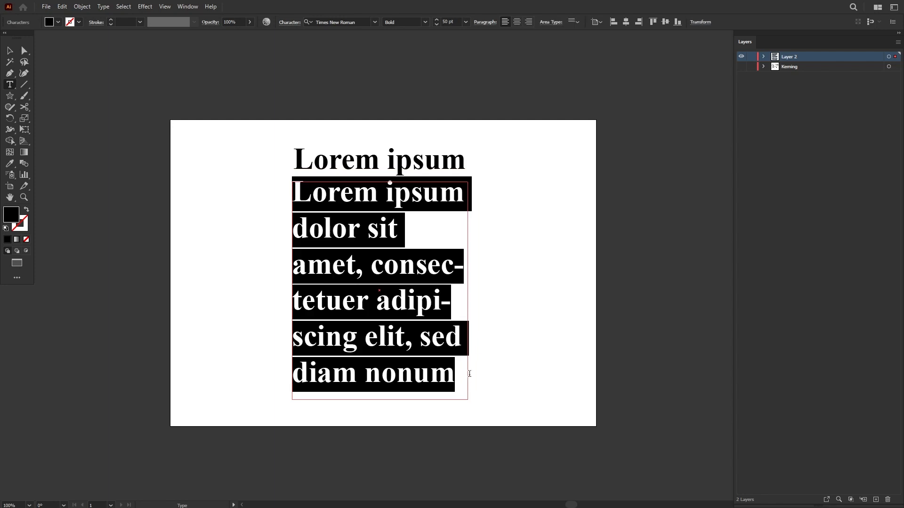
key(Escape)
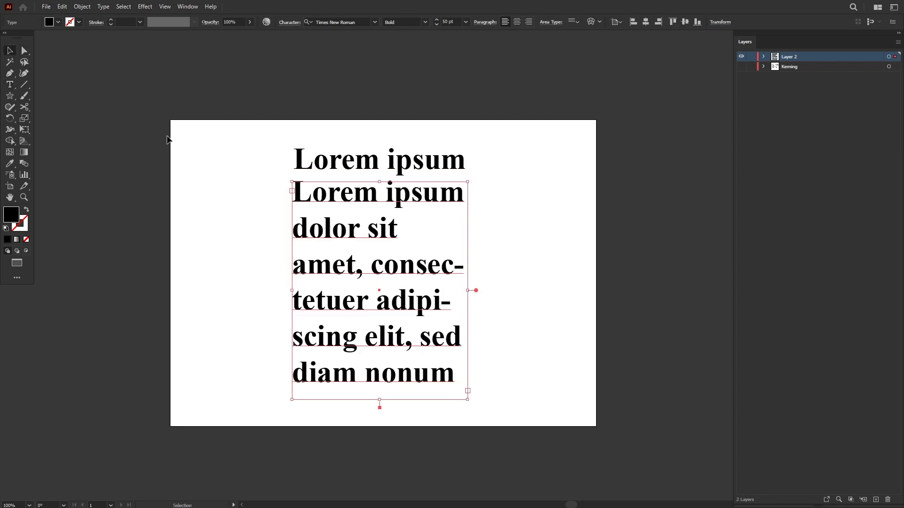
Step: Set all the placeholder text in the new frame to 12 pt with the Regular style
click(355, 230)
key(ctrl+a)
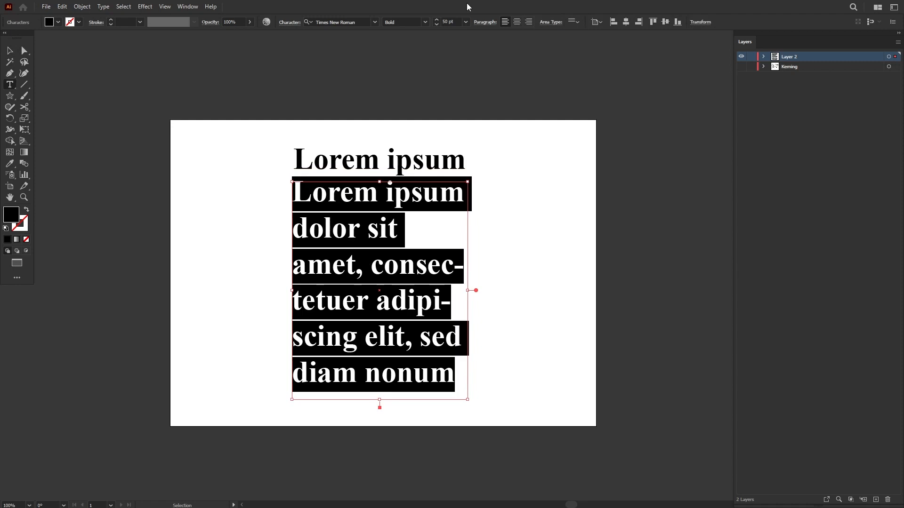
click(451, 21)
text(12)
click(425, 22)
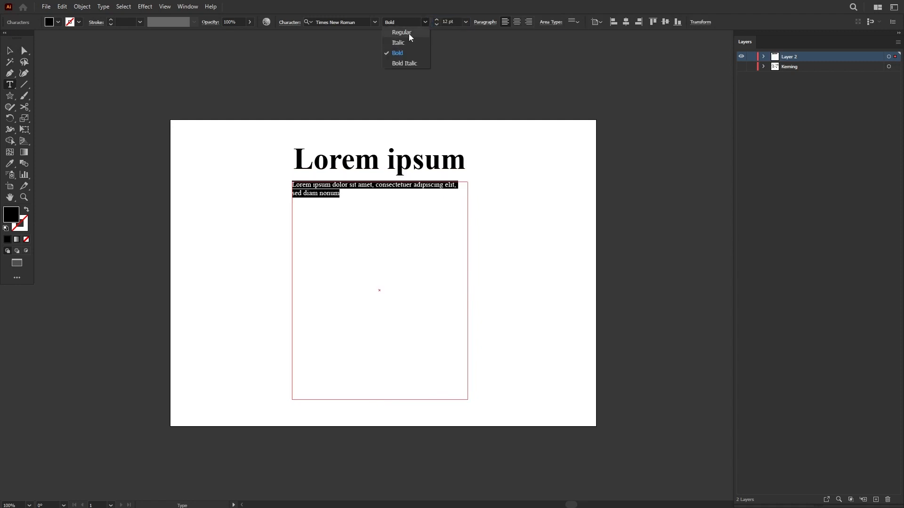
click(403, 33)
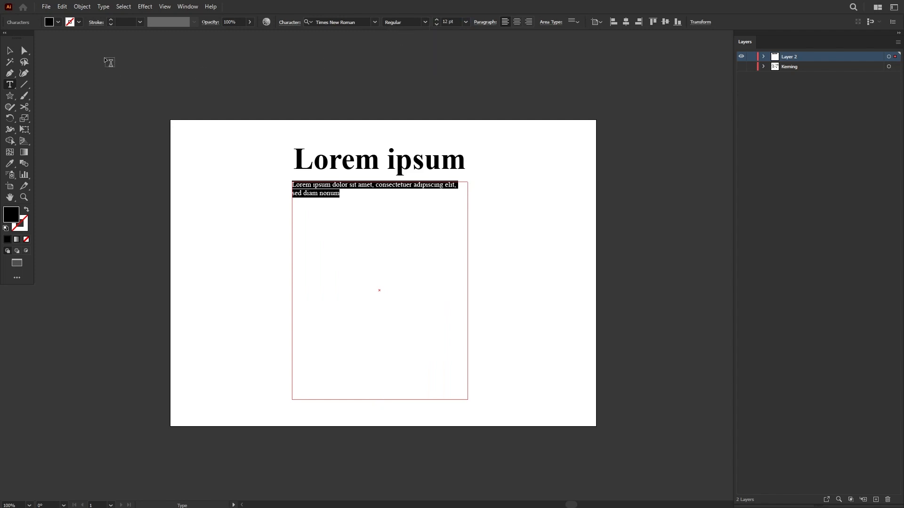
Step: Delete the text frame and draw a new area text frame under the heading, filled with placeholder body text
click(10, 51)
key(Delete)
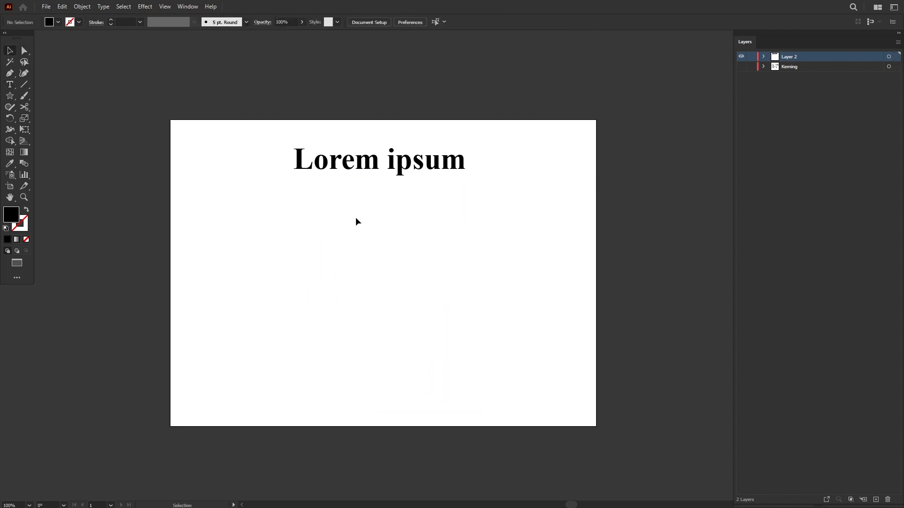
click(10, 84)
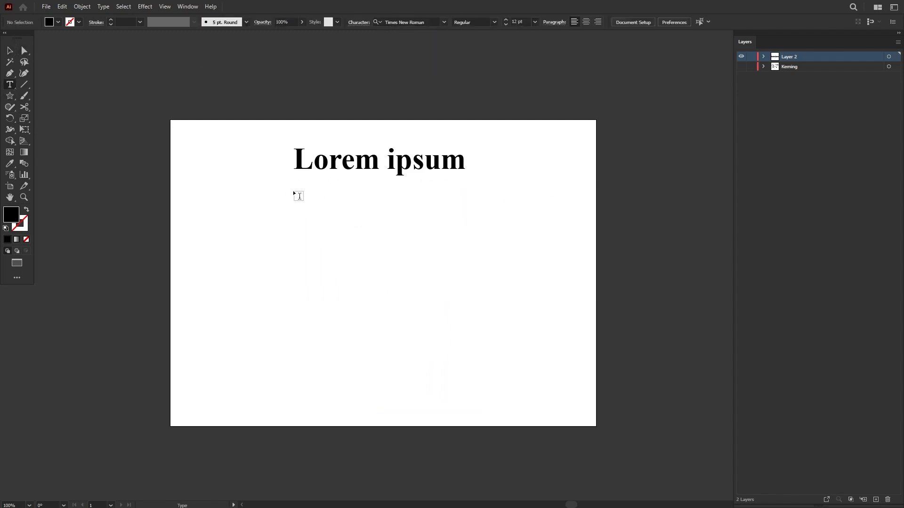
drag(295, 188, 464, 403)
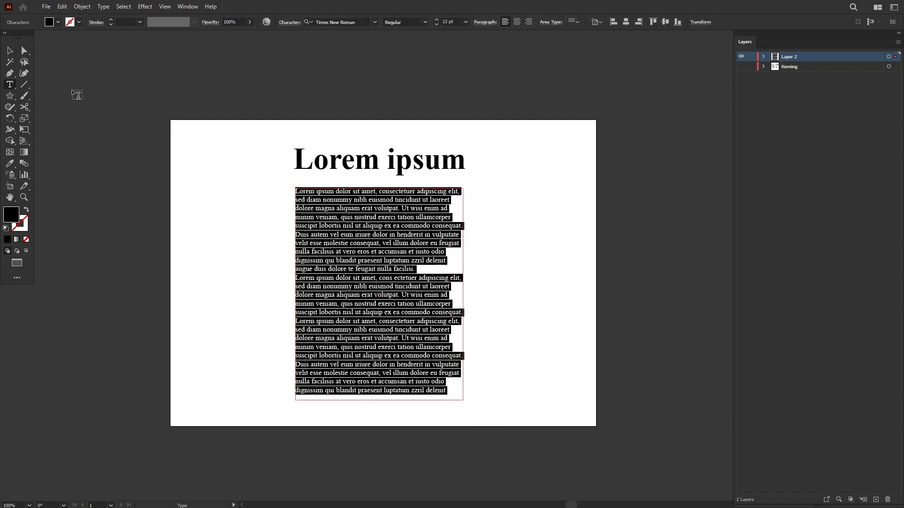
click(9, 50)
click(505, 209)
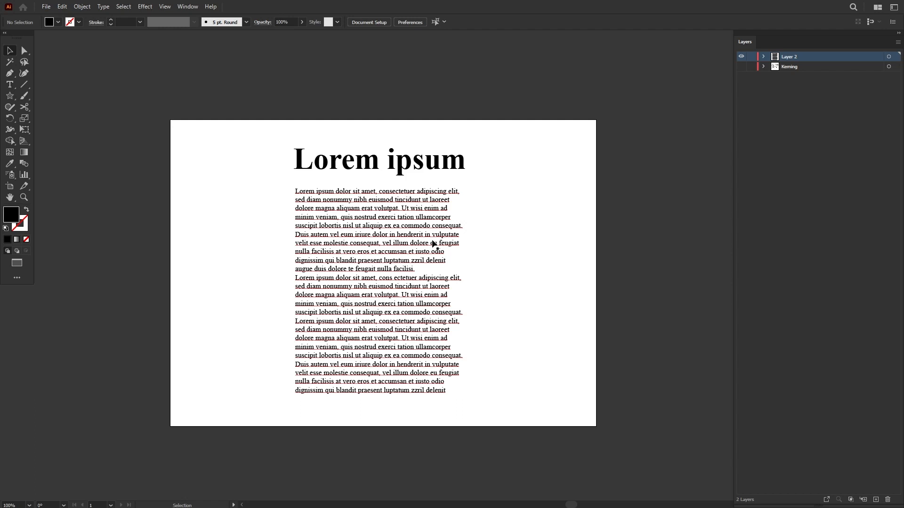
click(390, 220)
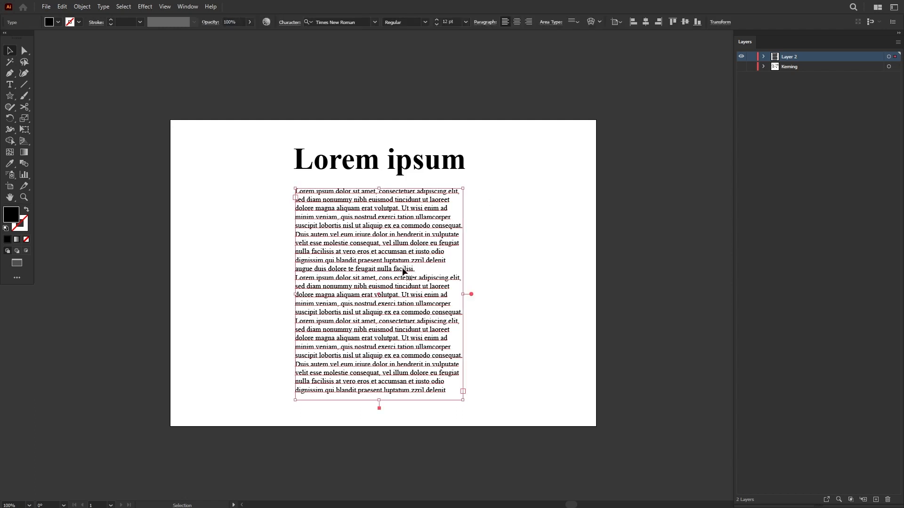
key(ctrl+shift+a)
click(379, 221)
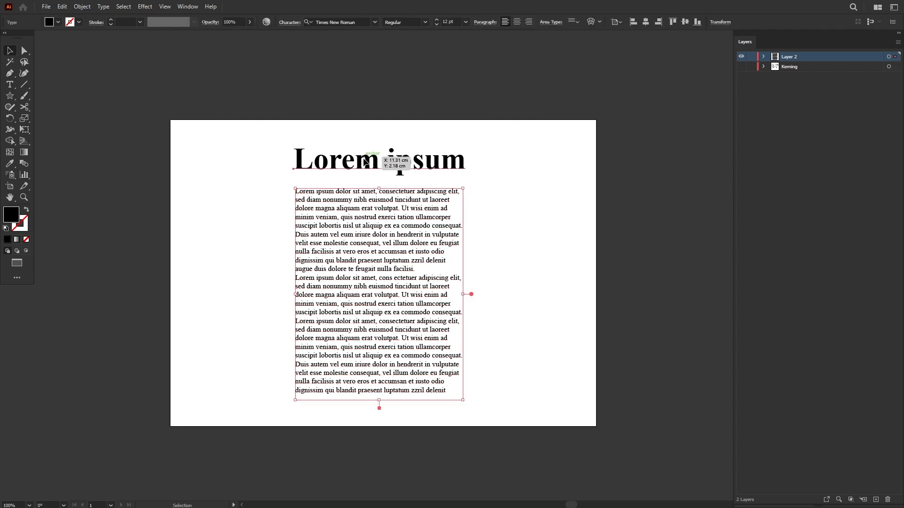
click(398, 158)
Step: Shrink the body text frame until its text no longer fits, and inspect the overflow marker near its lower-right corner
click(426, 359)
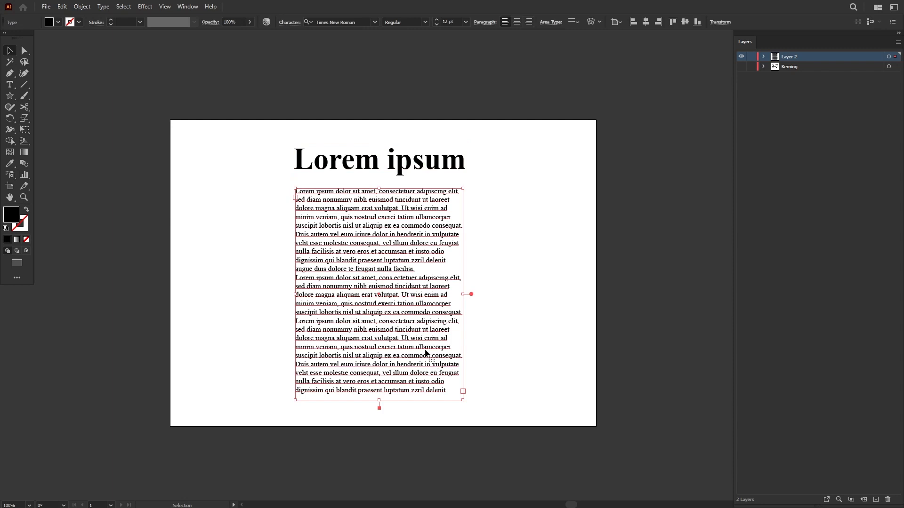
drag(464, 404, 436, 294)
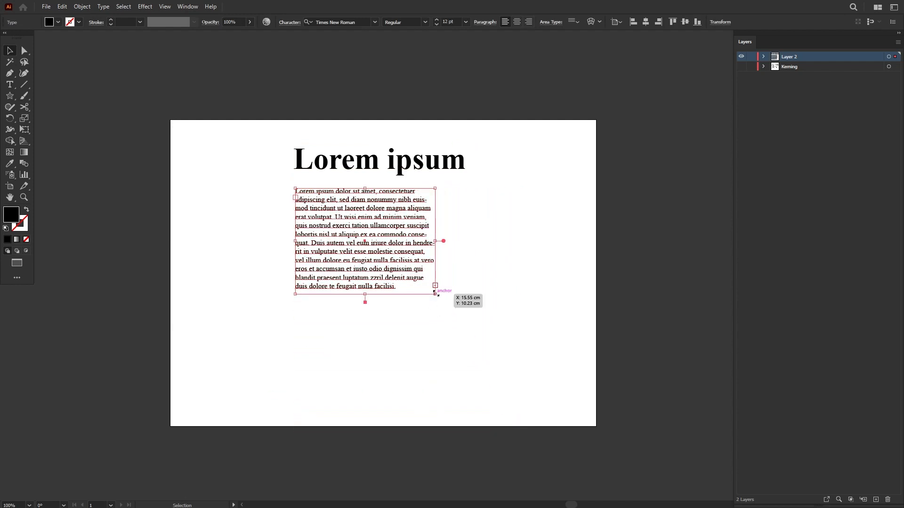
scroll(435, 292, up, 6)
click(447, 276)
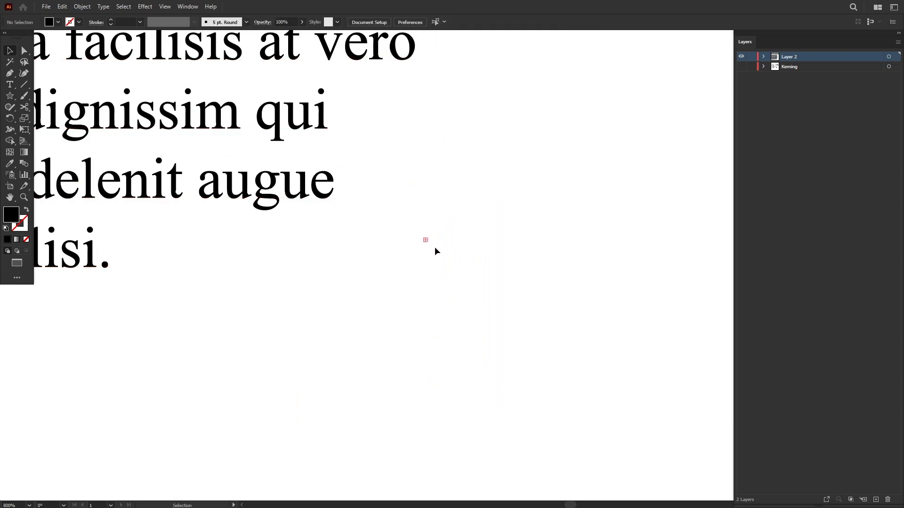
scroll(436, 247, down, 5)
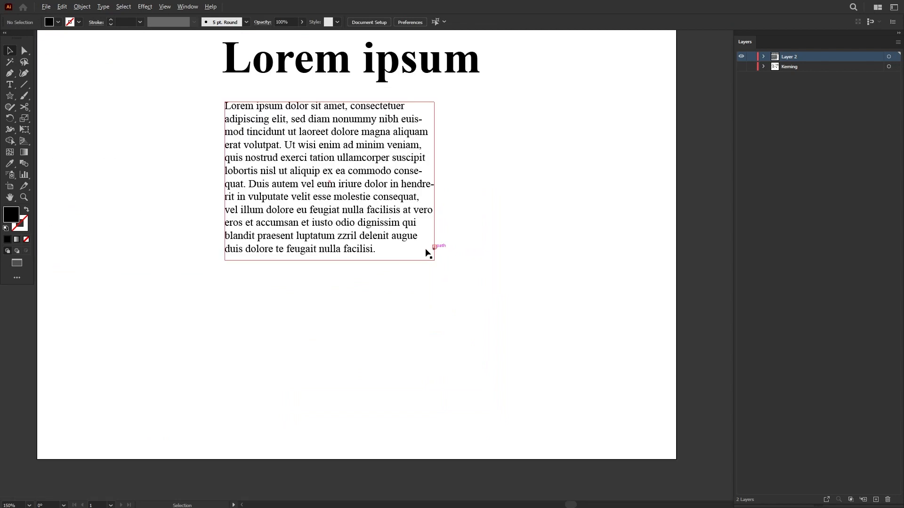
click(408, 252)
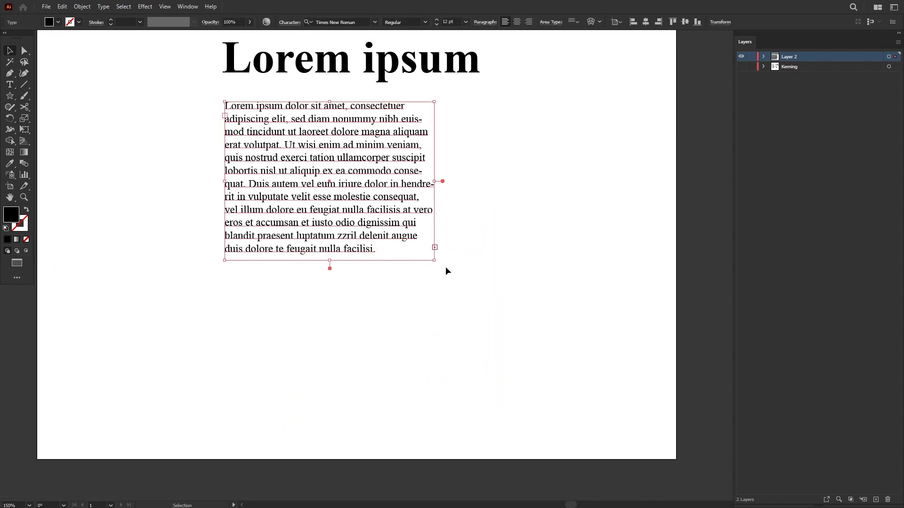
Step: Enlarge the body text frame from its lower-right corner so it is wider than the heading and holds all the text
drag(436, 259, 523, 416)
click(559, 371)
click(353, 66)
drag(352, 66, 384, 161)
scroll(393, 127, down, 1)
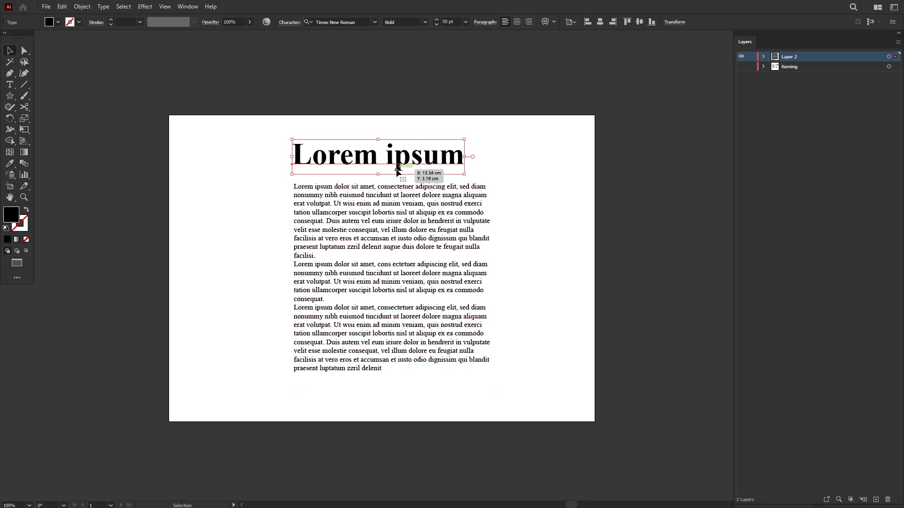
key(ctrl+shift+a)
Step: Open the Character settings, select the heading, and place the settings window close beside the text
click(187, 6)
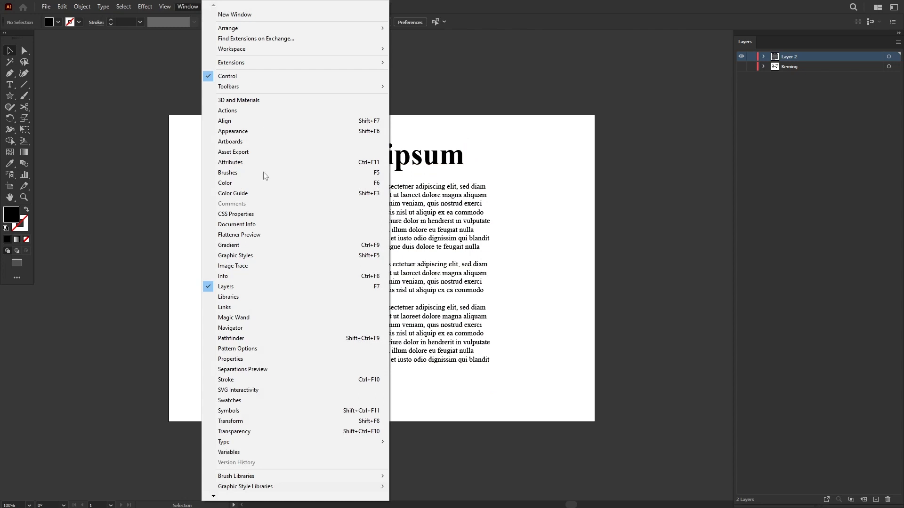
mouse_move(292, 444)
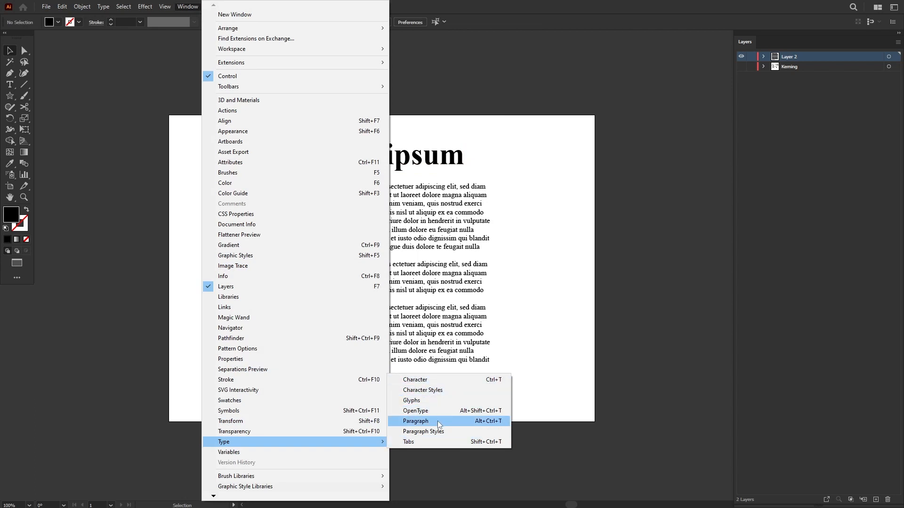
click(442, 383)
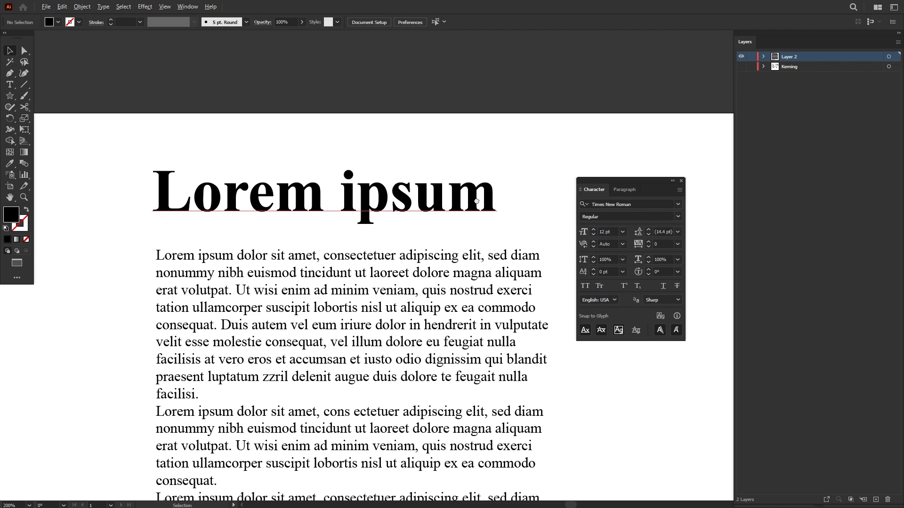
click(605, 206)
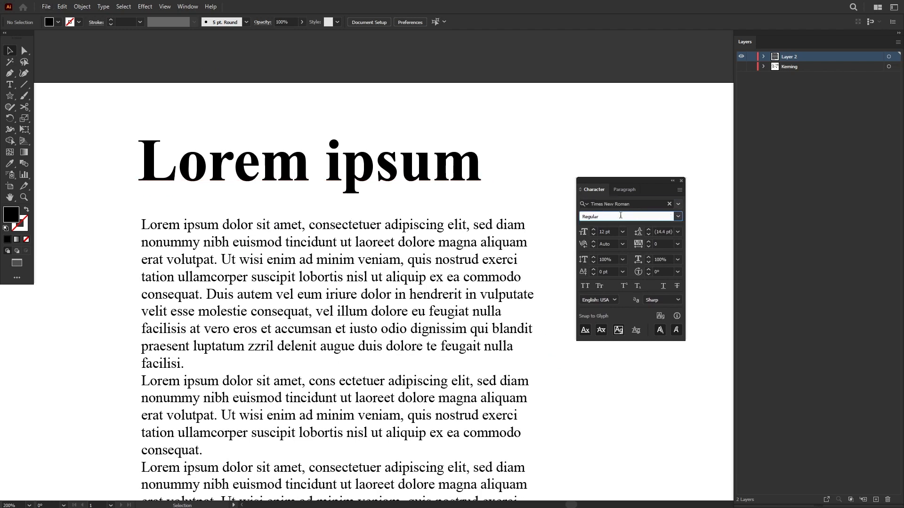
click(408, 164)
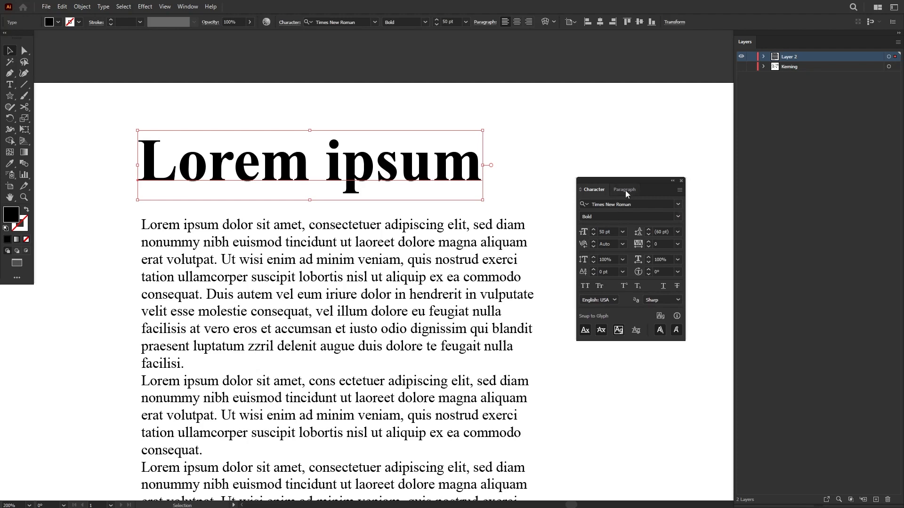
drag(631, 181, 612, 181)
Step: Examine the heading's font family, style, size and leading, and select the body text to compare its character settings
click(615, 204)
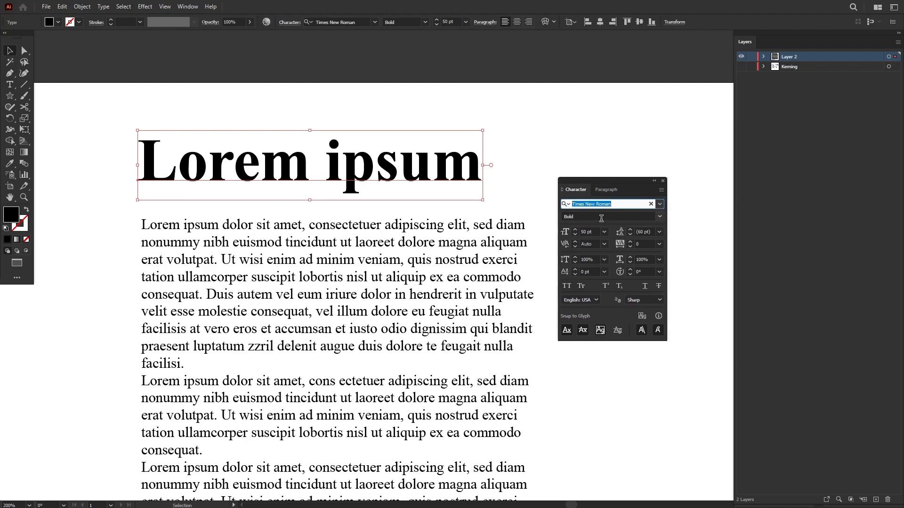
click(592, 216)
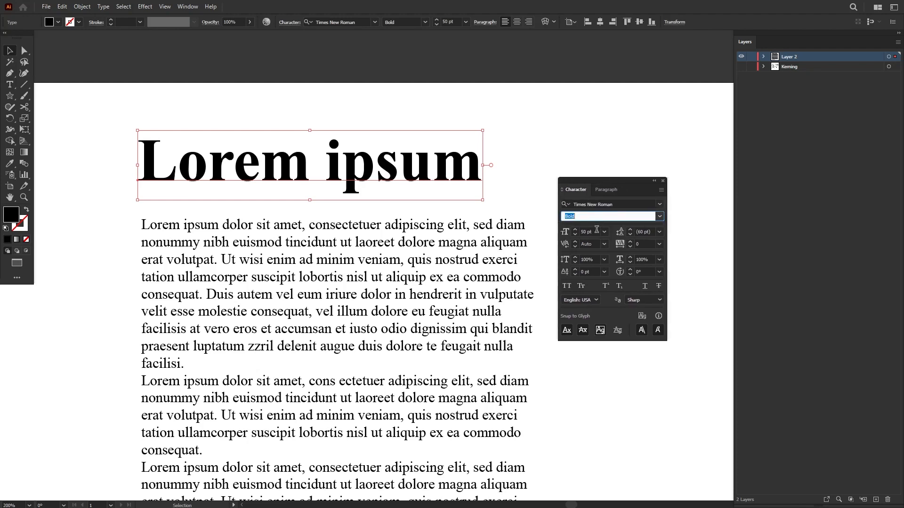
click(587, 232)
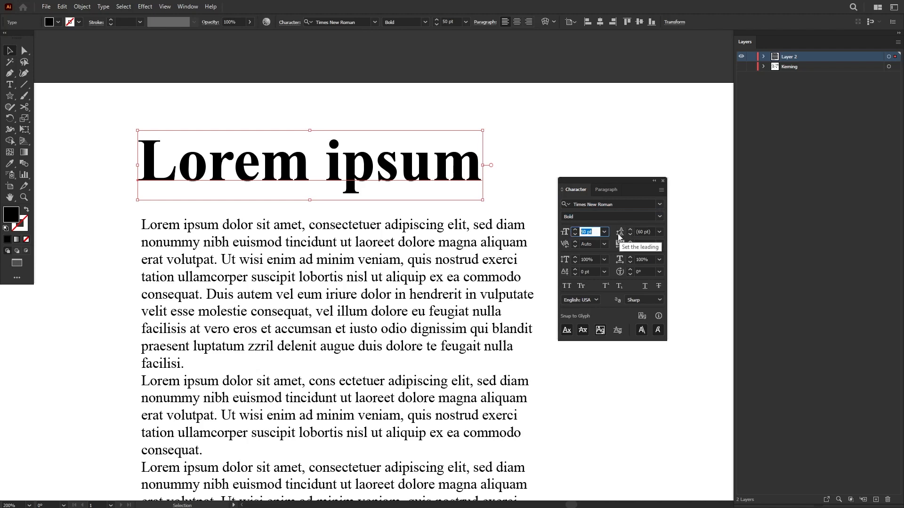
click(410, 256)
scroll(410, 256, down, 1)
scroll(432, 227, down, 1)
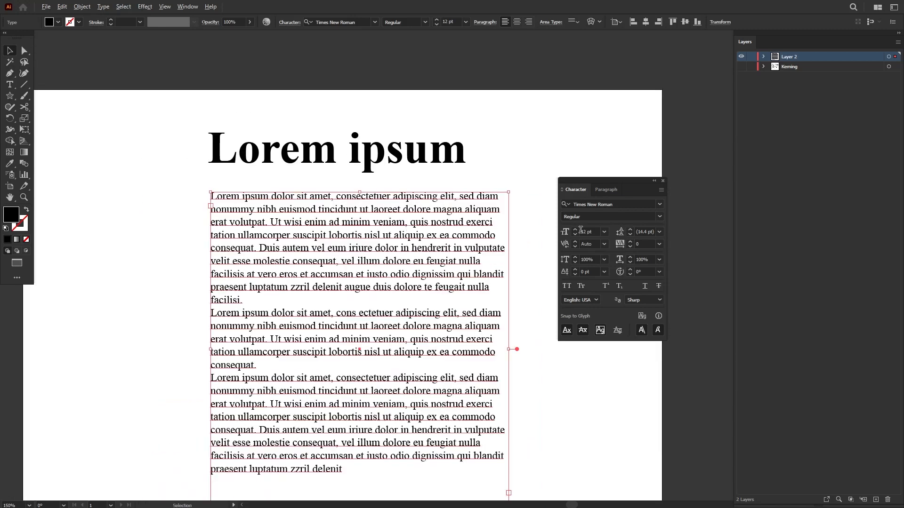
Step: Try increasing the body text's leading up to 40 pt, and return it to Auto
click(653, 231)
scroll(641, 231, up, 7)
scroll(641, 231, down, 8)
scroll(642, 231, up, 1)
scroll(641, 231, up, 10)
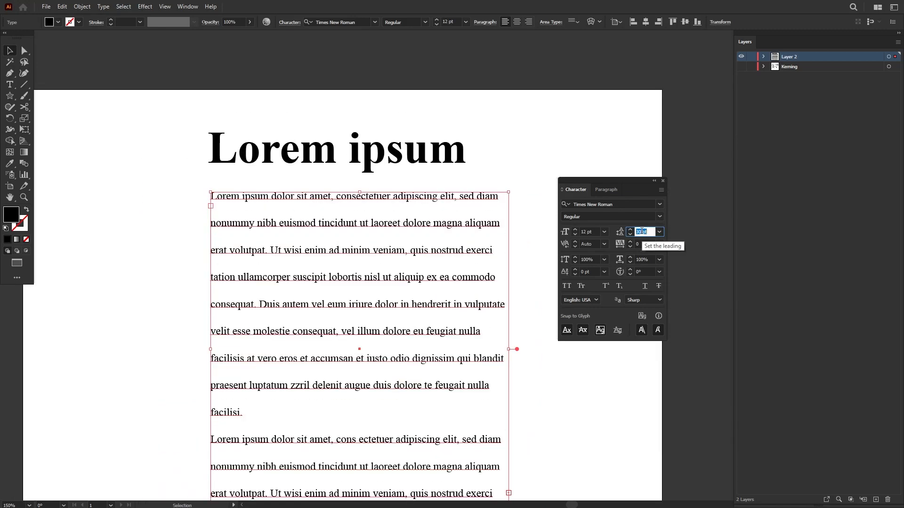
click(660, 231)
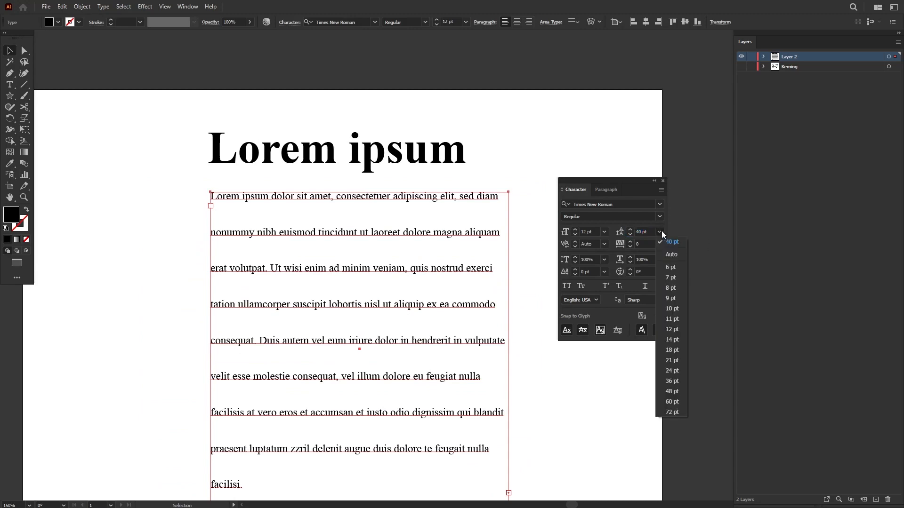
click(670, 255)
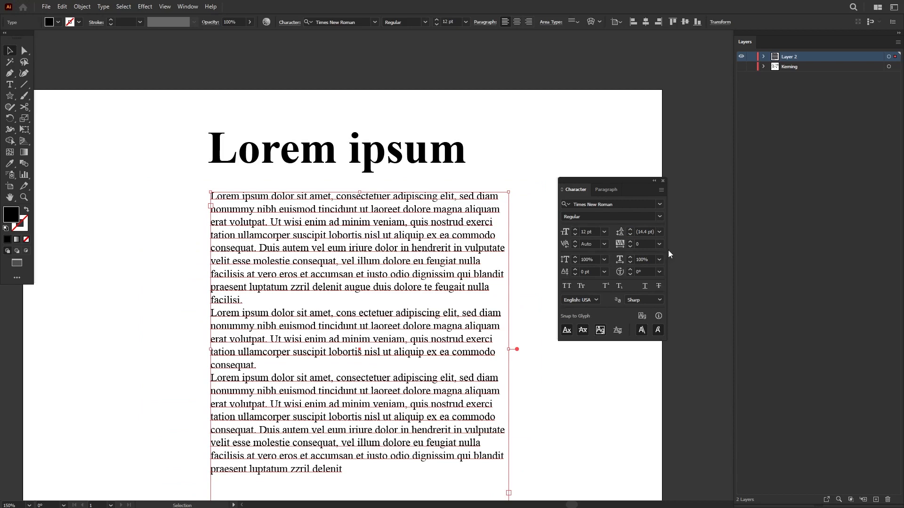
Step: Show the Kerning layer and examine its AV and Wa letter pairs without and with kerning applied
click(590, 244)
click(741, 66)
drag(267, 105, 396, 293)
drag(373, 235, 272, 236)
drag(424, 247, 205, 221)
drag(353, 264, 333, 264)
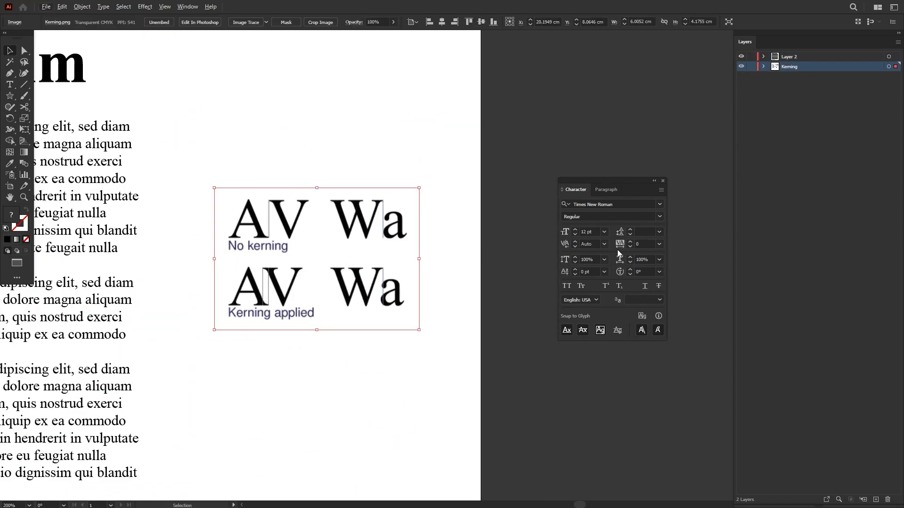
scroll(295, 246, up, 1)
drag(311, 252, 296, 253)
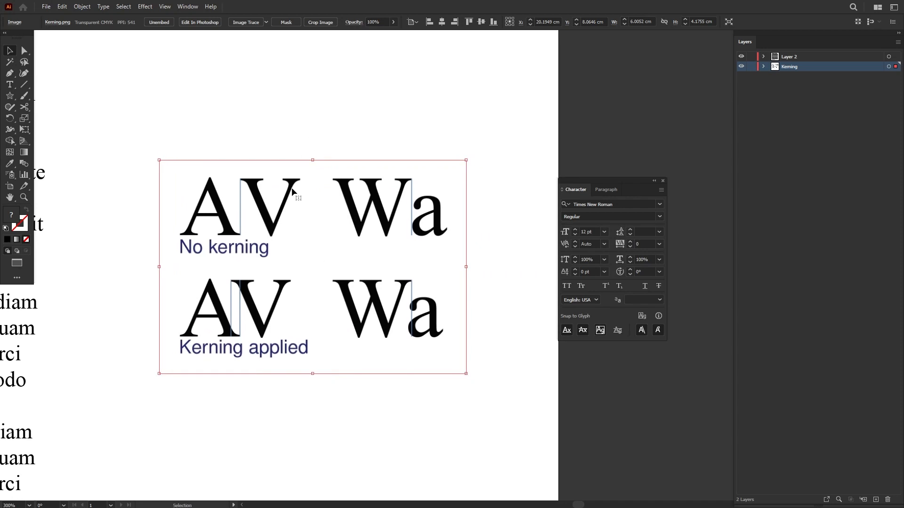
click(270, 157)
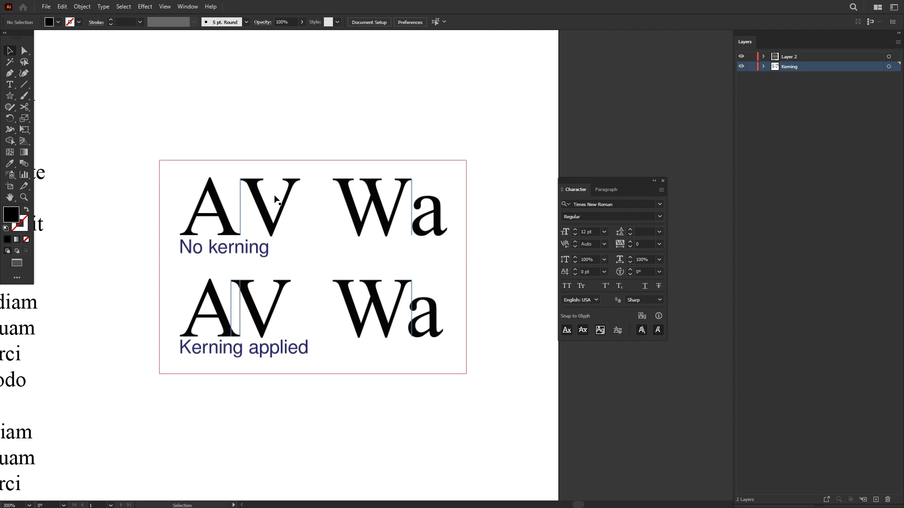
drag(347, 234, 373, 206)
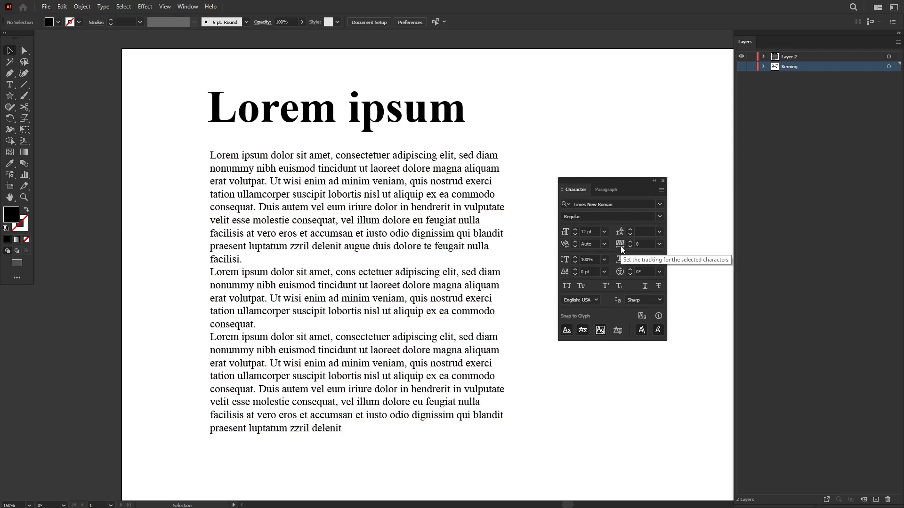
Step: Select the heading and try different tracking values to spread its letters apart
click(387, 117)
drag(381, 147, 375, 246)
click(639, 244)
scroll(639, 244, up, 15)
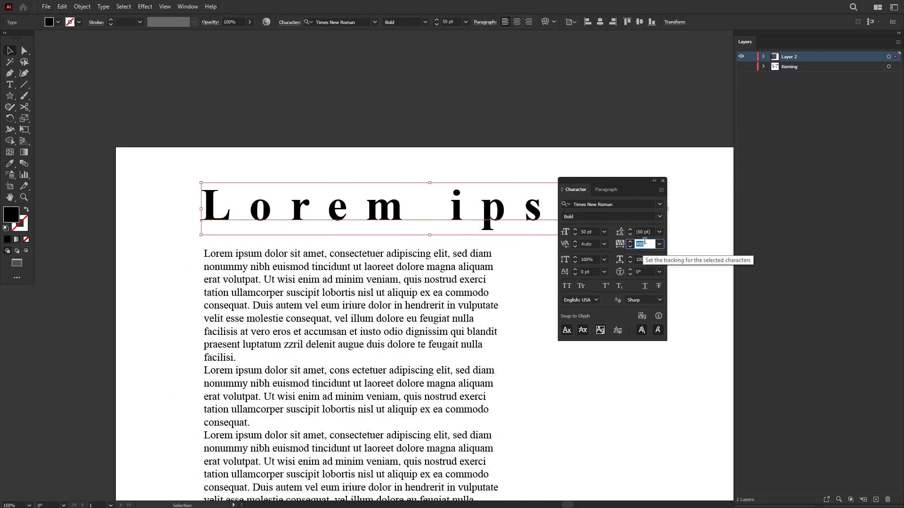
scroll(644, 243, down, 8)
scroll(645, 243, up, 6)
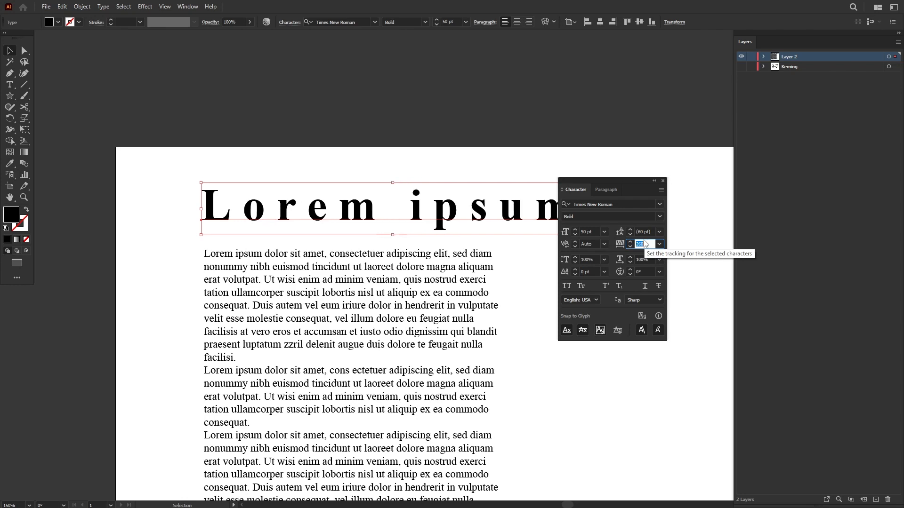
Step: Move the Character settings window clear of the heading and set the heading's tracking to 270
drag(620, 181, 582, 259)
scroll(606, 310, up, 4)
scroll(609, 319, up, 4)
scroll(609, 319, up, 5)
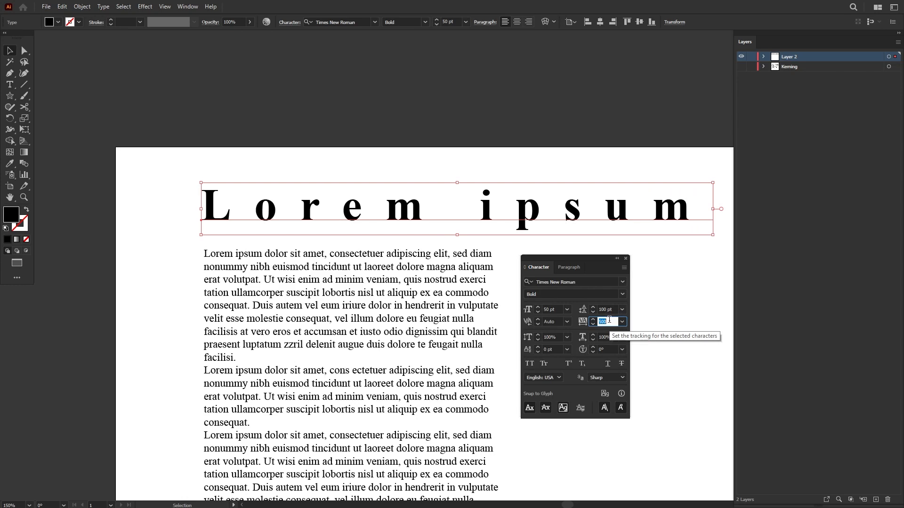
scroll(609, 320, down, 12)
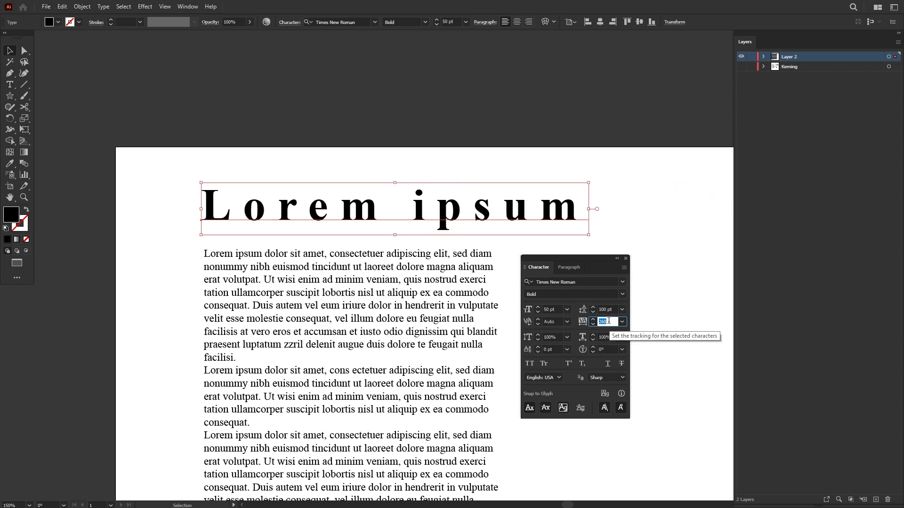
scroll(608, 321, up, 11)
scroll(608, 321, down, 10)
drag(594, 257, 608, 260)
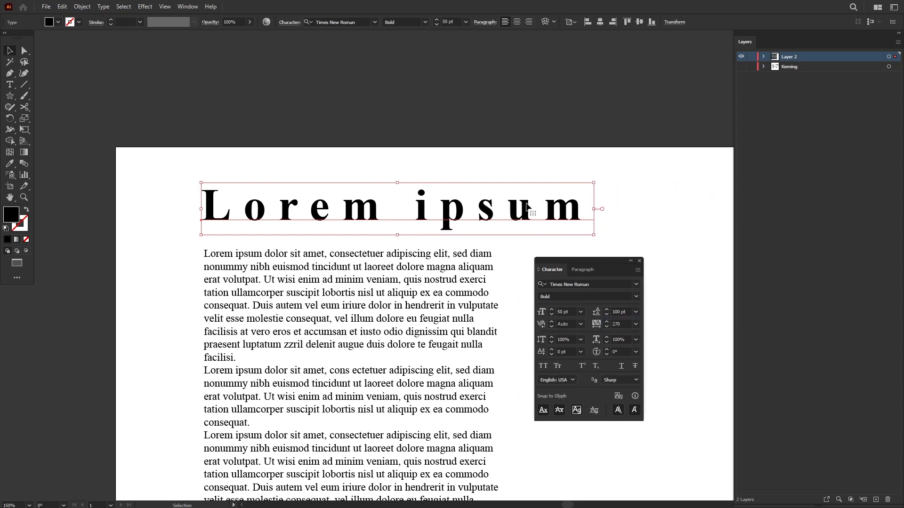
Step: Centre-align the heading above the body text and return its tracking to 0
click(516, 22)
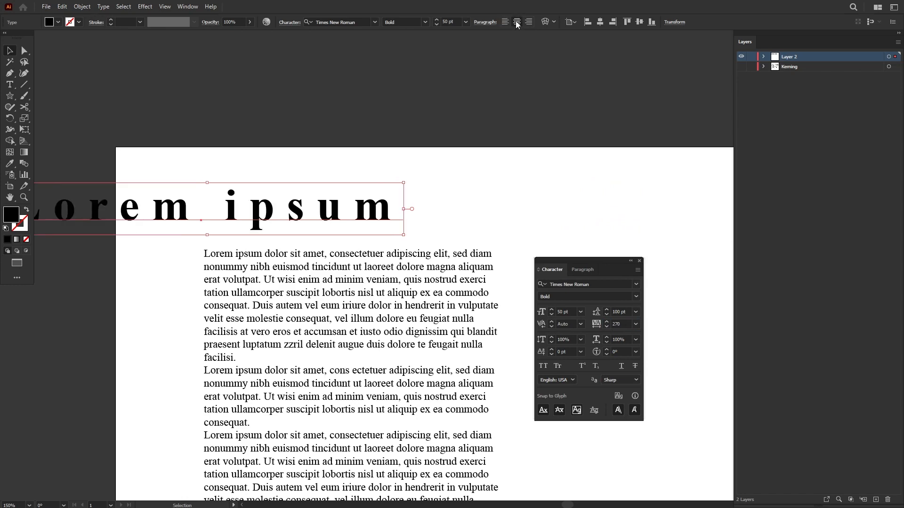
drag(251, 206, 426, 206)
click(620, 324)
scroll(623, 323, up, 4)
scroll(624, 322, down, 20)
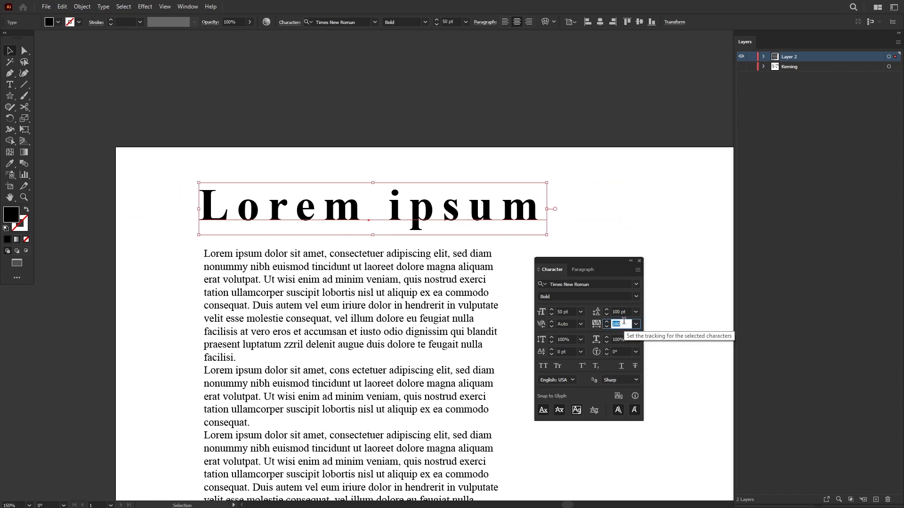
scroll(623, 322, up, 20)
scroll(623, 322, down, 13)
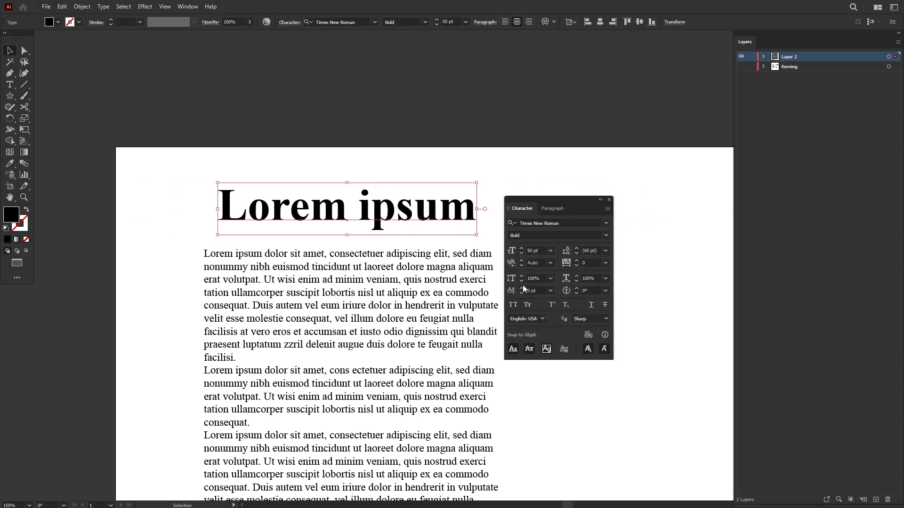
Step: Hide the additional options of the Character settings and show them again
click(606, 210)
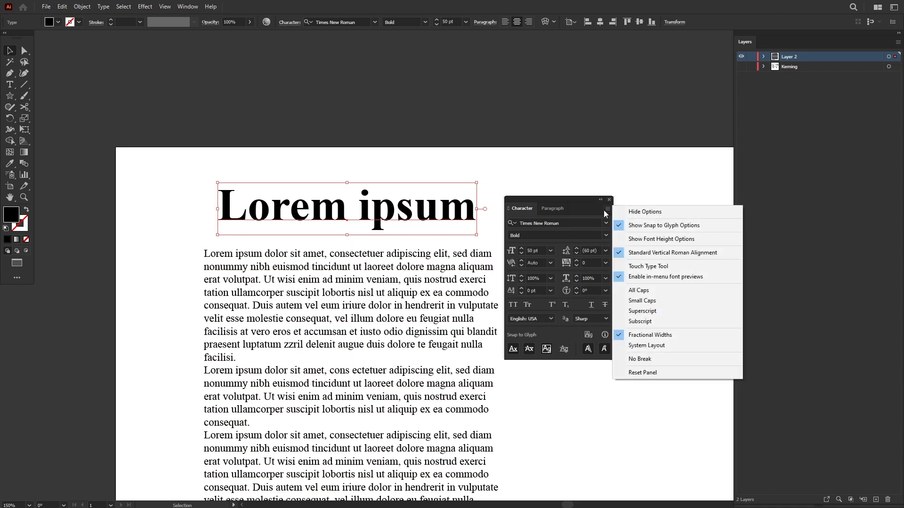
click(631, 212)
click(608, 210)
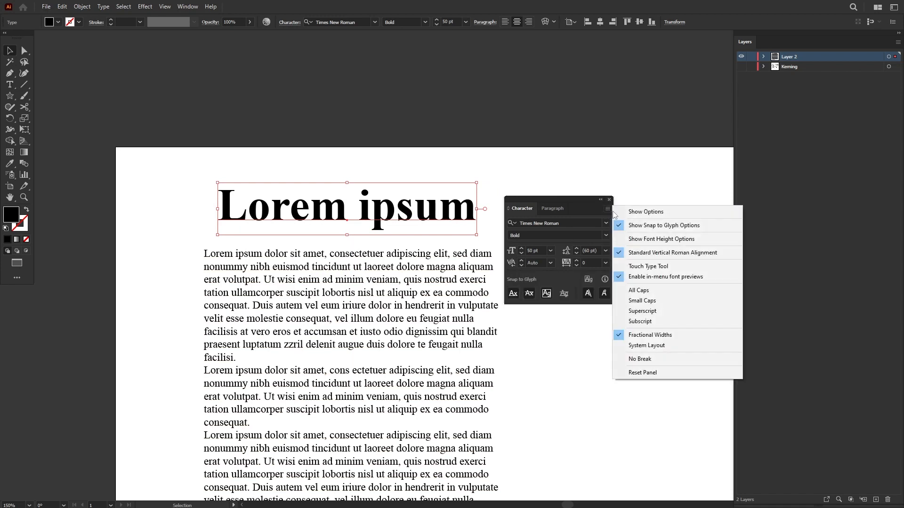
click(641, 217)
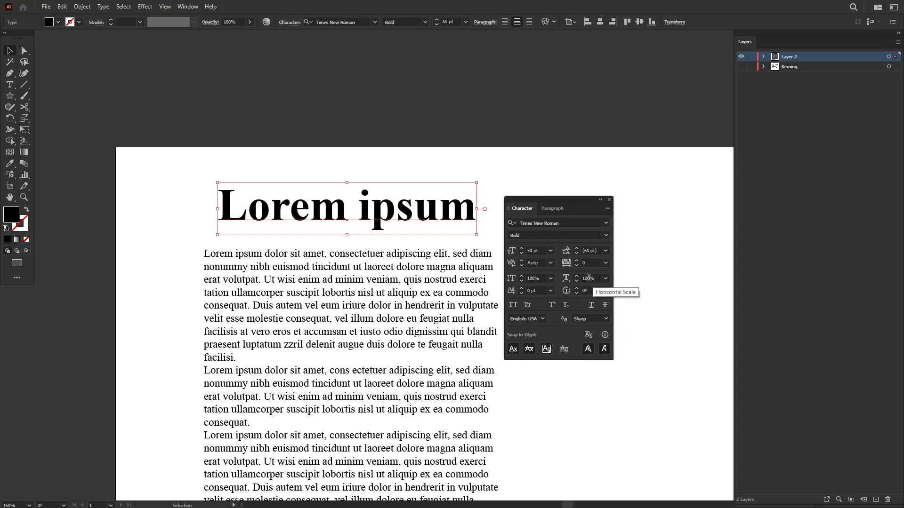
Step: Stretch the heading to a vertical scale of 240% and a horizontal scale of 150%
click(534, 279)
text(140)
key(Return)
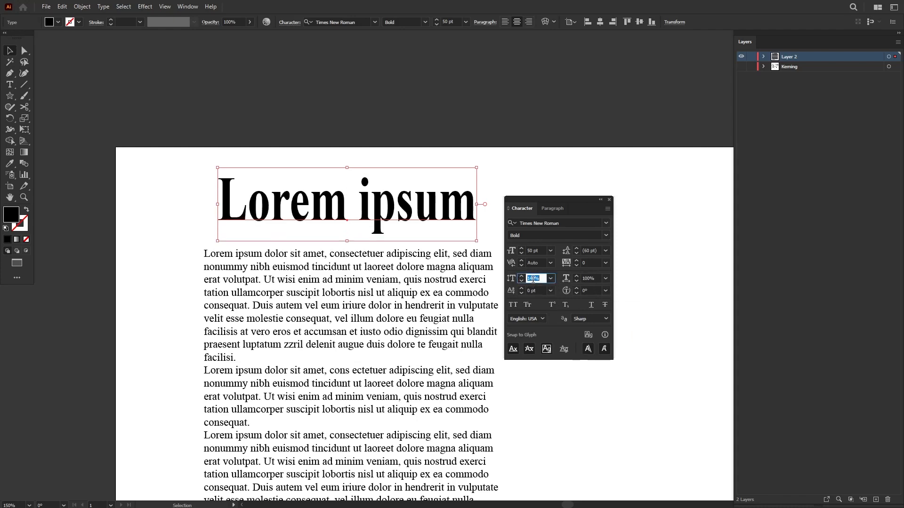
scroll(533, 279, up, 10)
click(589, 278)
scroll(590, 279, up, 10)
scroll(590, 278, up, 5)
scroll(589, 279, down, 10)
Step: Set the heading's vertical and horizontal scale back to 100%
click(541, 279)
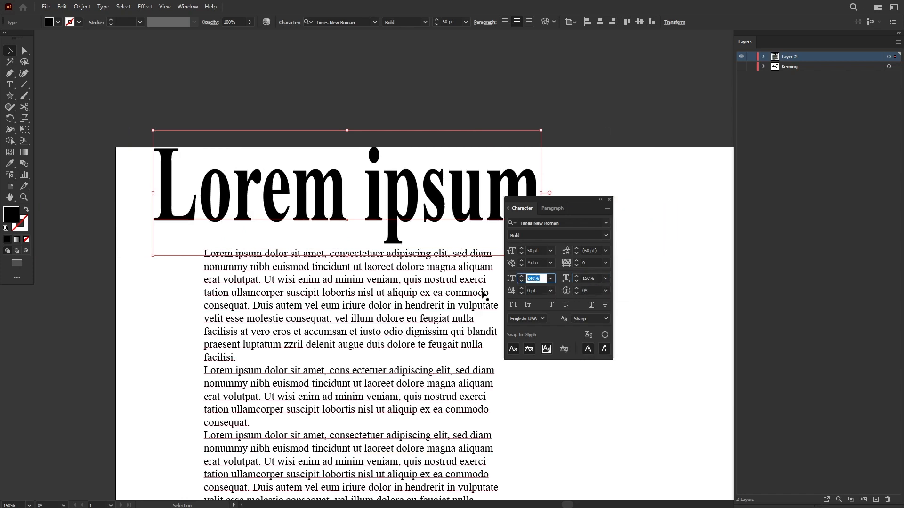
text(100)
key(Tab)
text(100)
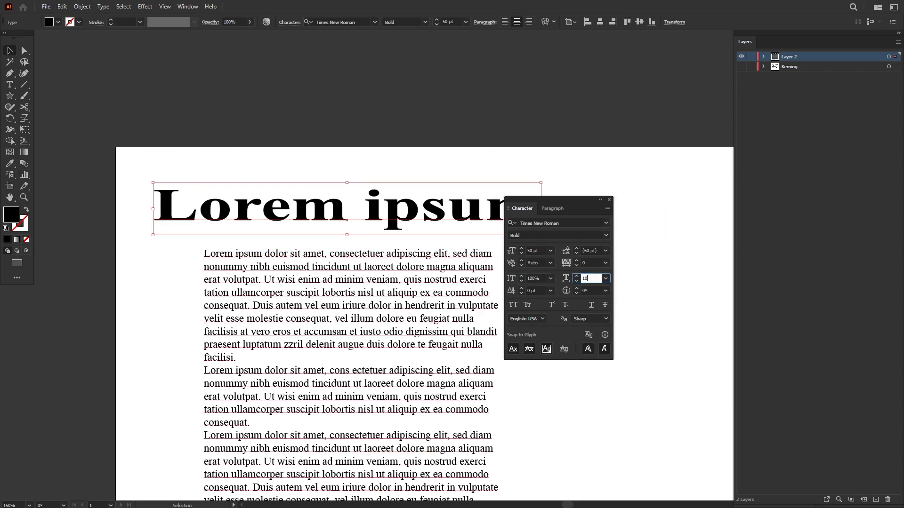
key(Return)
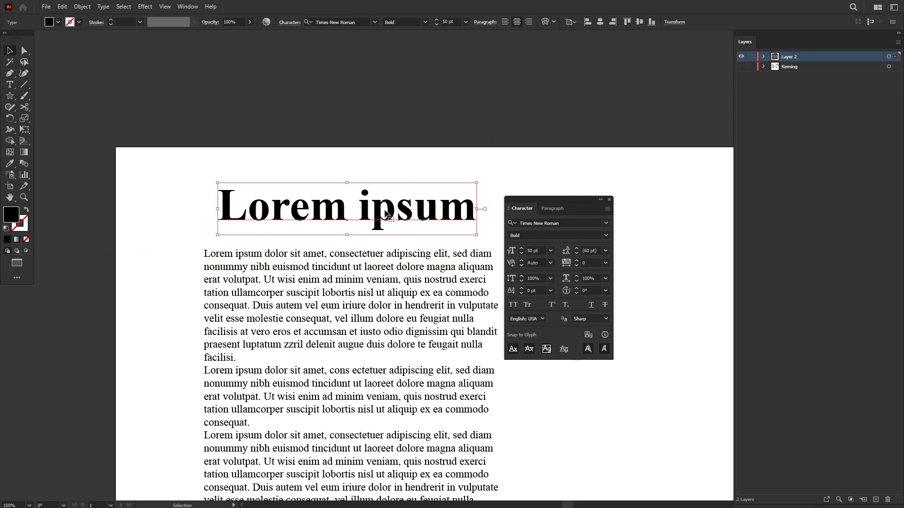
Step: Try a vertical scale of 160% on the heading, and undo it
click(550, 252)
click(537, 249)
click(537, 279)
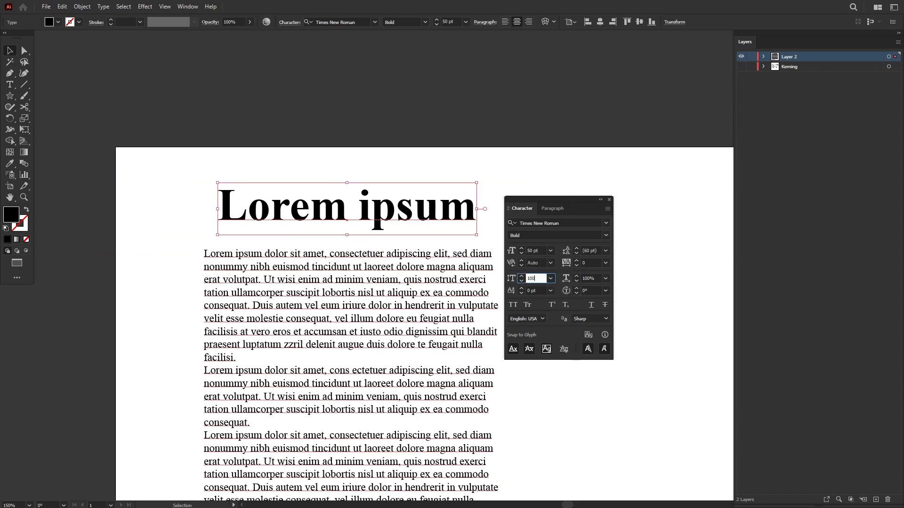
key(BackSpace)
key(BackSpace)
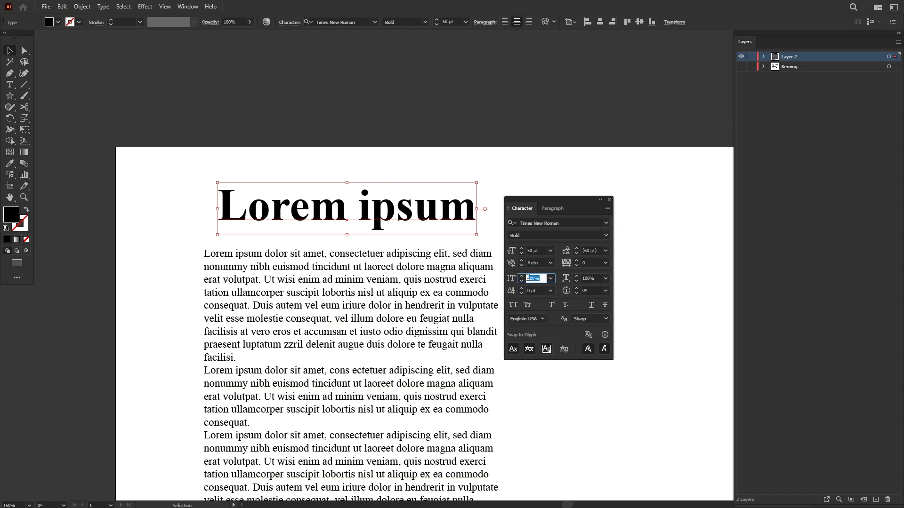
text(60)
key(Return)
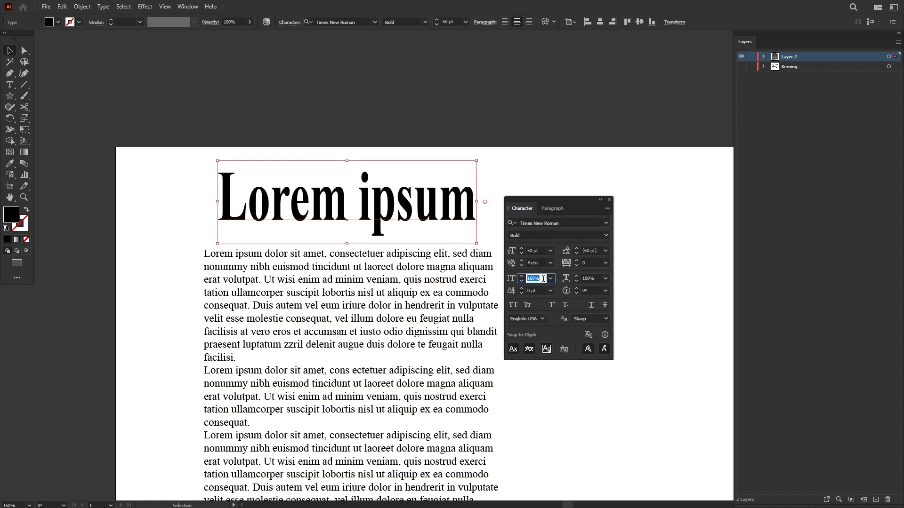
key(ctrl+z)
Step: Select the letter m in the heading and try raising and lowering it with different baseline shift values
double_click(319, 210)
drag(311, 210, 337, 208)
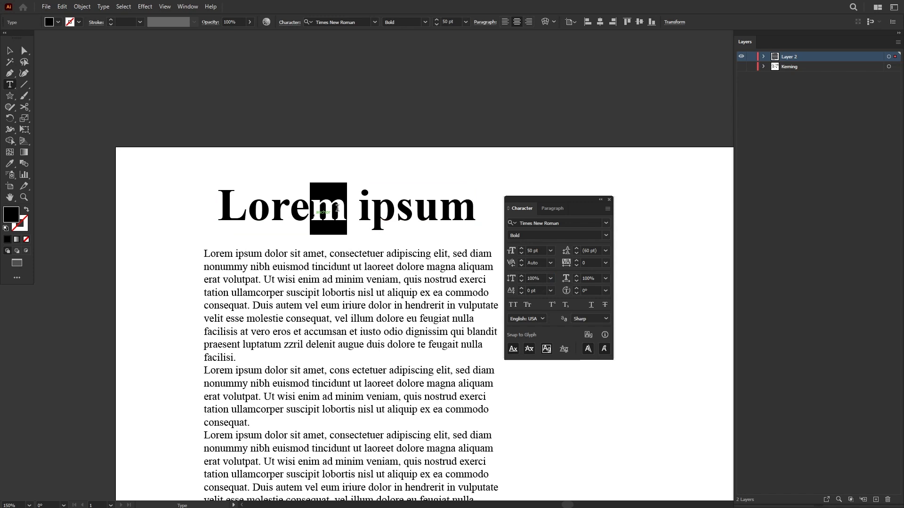
click(528, 292)
key(shift+Up)
key(shift+Up)
key(shift+Up)
key(shift+Up)
key(shift+Up)
key(shift+Down)
key(shift+Down)
key(shift+Up)
key(shift+Down)
key(shift+Down)
key(shift+Down)
key(shift+Down)
key(shift+Down)
key(shift+Down)
key(shift+Down)
key(shift+Down)
key(shift+Down)
key(shift+Down)
key(shift+Up)
key(shift+Up)
key(shift+Up)
key(shift+Up)
key(shift+Up)
key(shift+Up)
key(shift+Up)
key(shift+Up)
Step: Select the letter u in the heading's second word and try different character rotation angles on it
key(shift+Down)
key(shift+Down)
key(shift+Down)
key(shift+Down)
key(shift+Down)
key(shift+Down)
key(shift+Down)
key(shift+Down)
key(shift+Up)
key(shift+Up)
key(shift+Up)
key(shift+Up)
key(shift+Up)
key(shift+Up)
key(shift+Up)
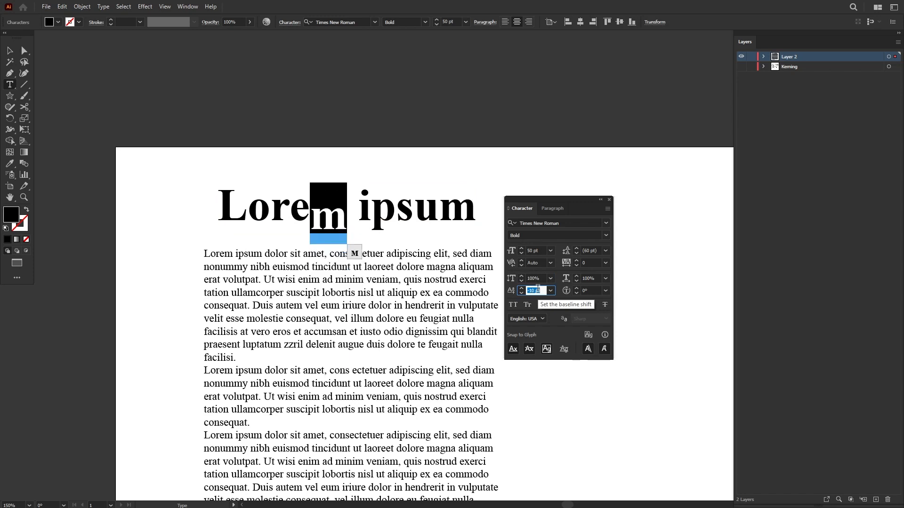
drag(414, 214, 439, 214)
click(588, 290)
text(40)
key(Return)
key(shift+Up)
key(shift+Up)
key(shift+Up)
key(shift+Up)
key(shift+Up)
key(shift+Up)
key(shift+Up)
key(shift+Down)
key(shift+Down)
key(shift+Down)
key(shift+Down)
key(shift+Down)
key(shift+Down)
key(shift+Down)
key(shift+Down)
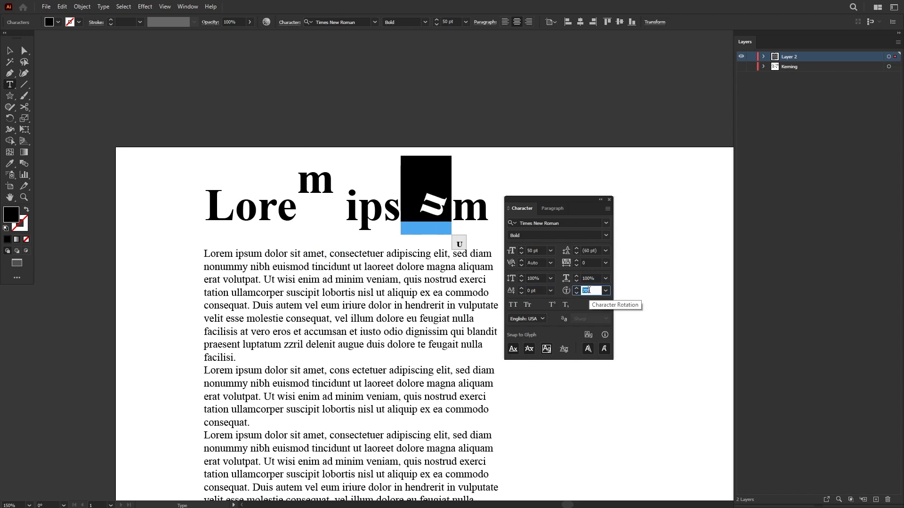
key(shift+Up)
key(shift+Up)
key(shift+Up)
key(shift+Up)
key(shift+Up)
key(shift+Up)
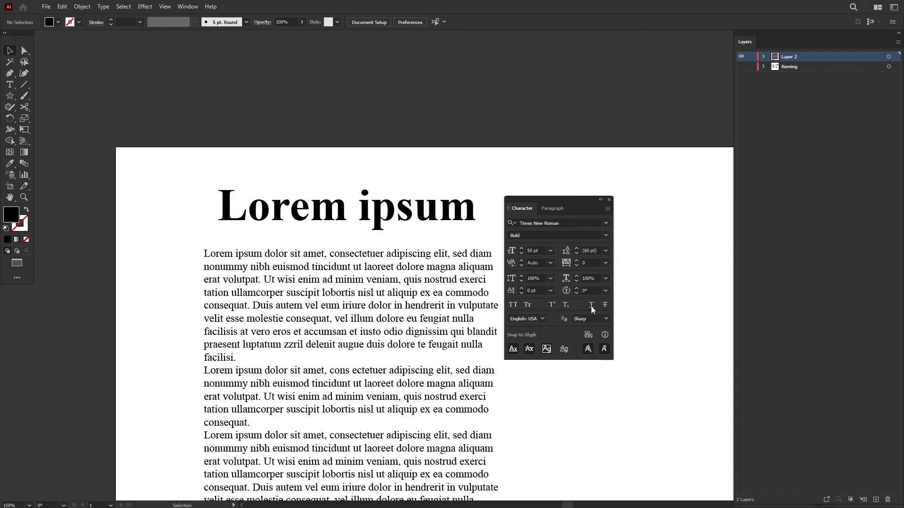
Step: Select the body text and turn All Caps on and off again
click(419, 335)
drag(419, 335, 396, 258)
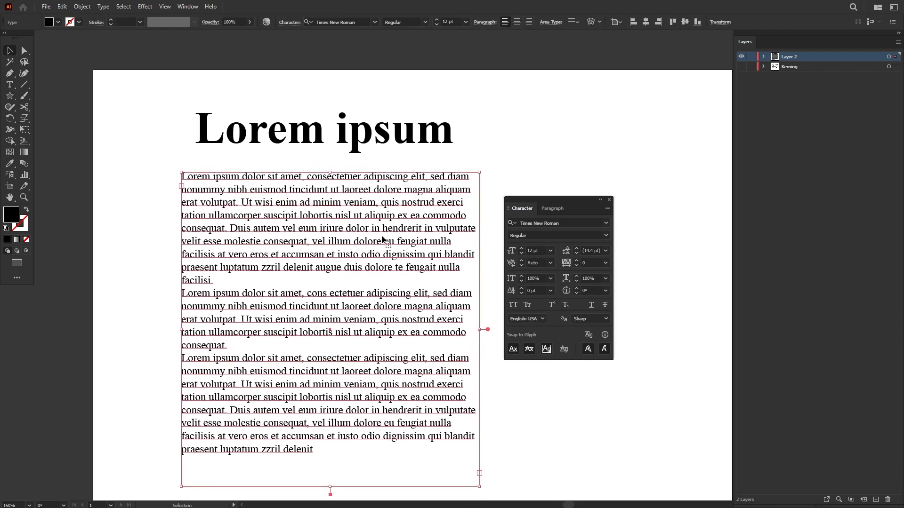
click(513, 306)
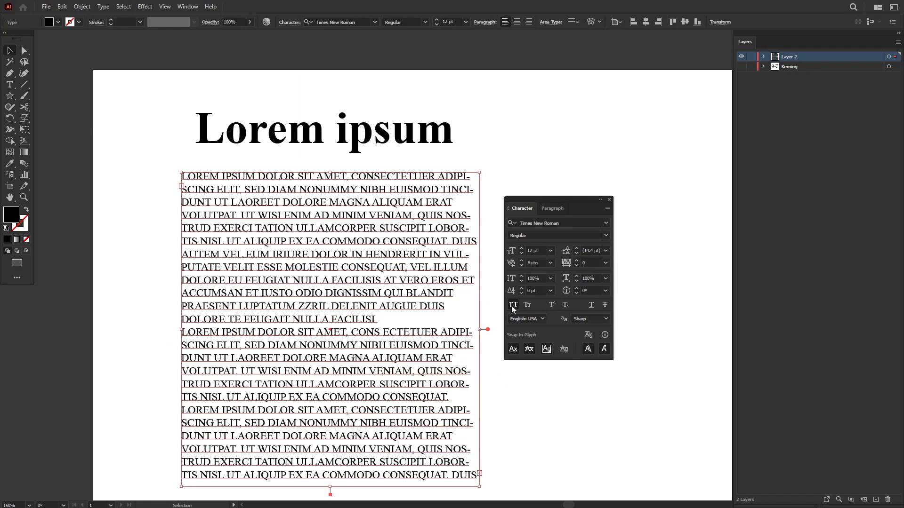
click(513, 307)
Step: Apply Small Caps to the body text, inspect its first capital L up close, and undo the change
click(528, 306)
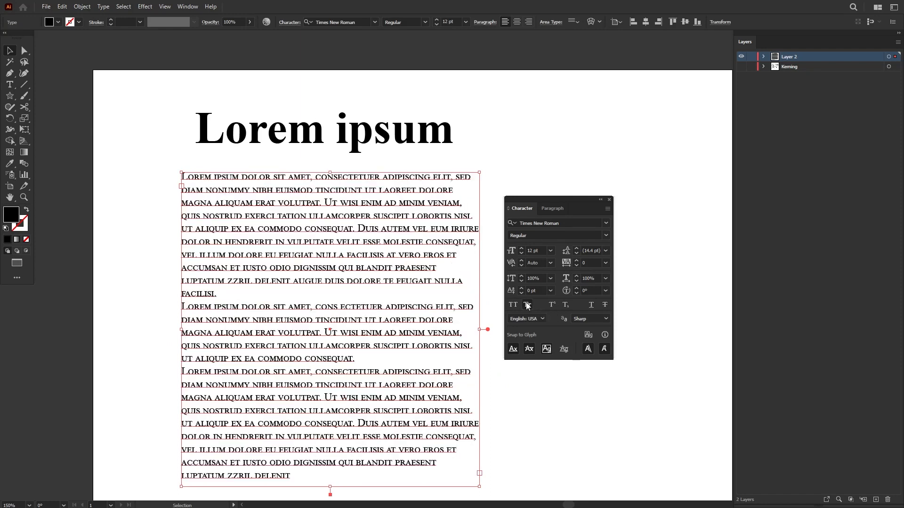
scroll(199, 188, up, 4)
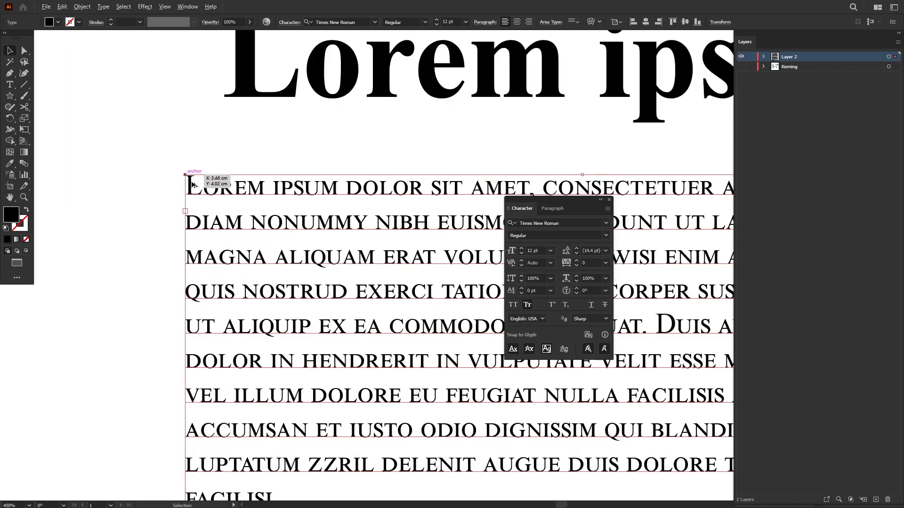
key(t)
drag(198, 187, 174, 188)
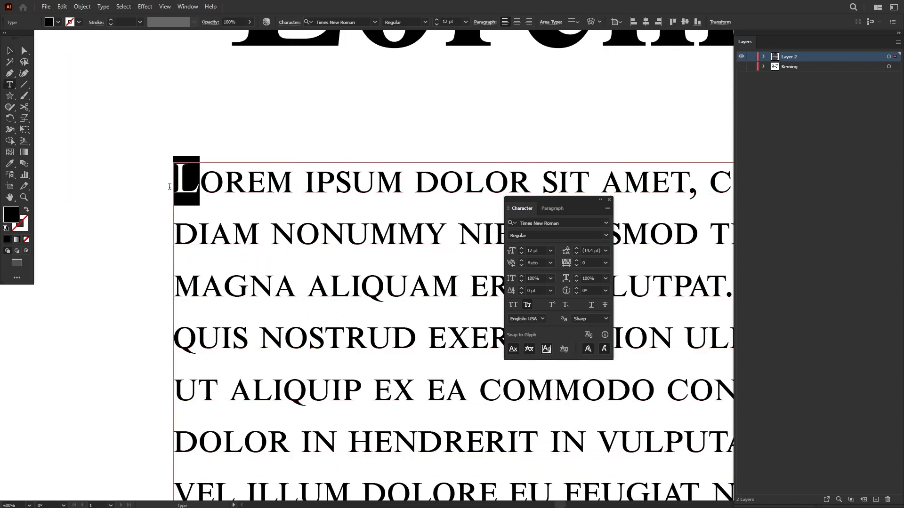
key(Escape)
scroll(210, 200, down, 3)
drag(248, 218, 164, 190)
key(ctrl+z)
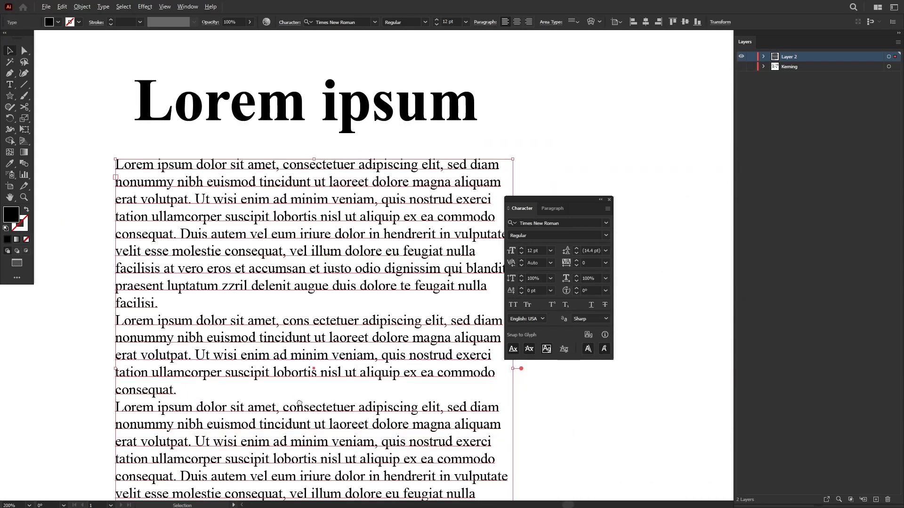
Step: Add the point text "x2" in the empty area below the body text
drag(302, 409, 306, 309)
click(217, 301)
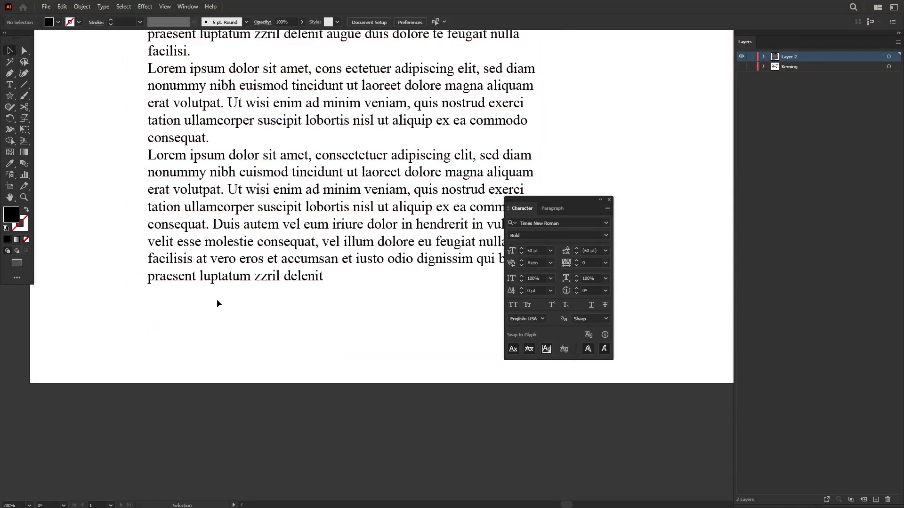
key(t)
click(226, 342)
text(x2)
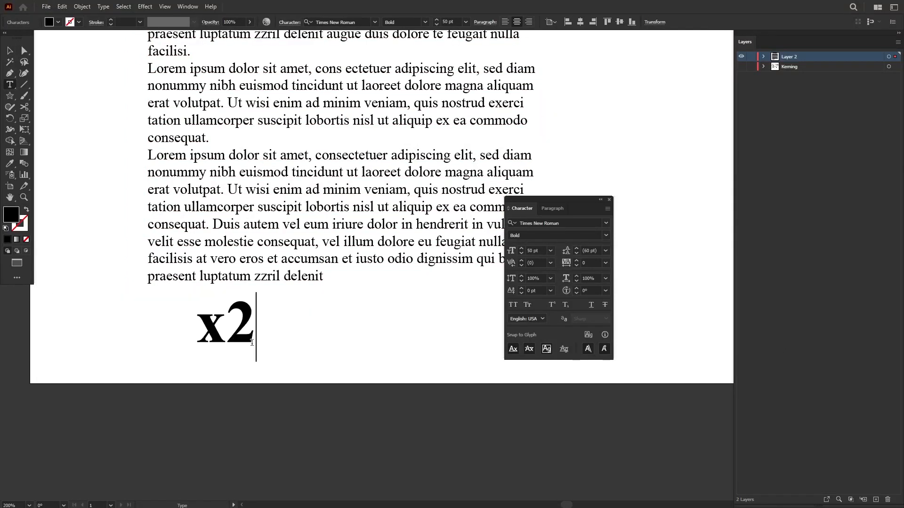
Step: Make the 2 in the x2 text a superscript and deselect the text
key(Escape)
key(t)
drag(228, 330, 259, 325)
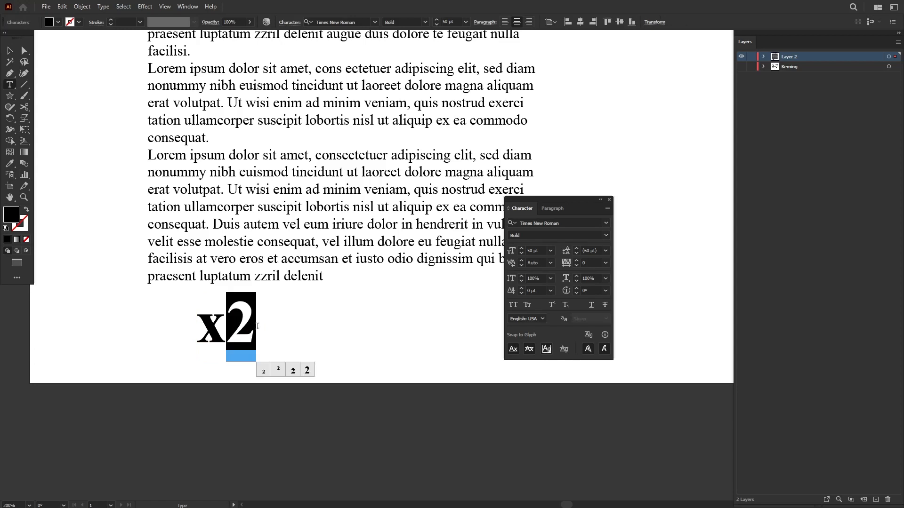
click(552, 305)
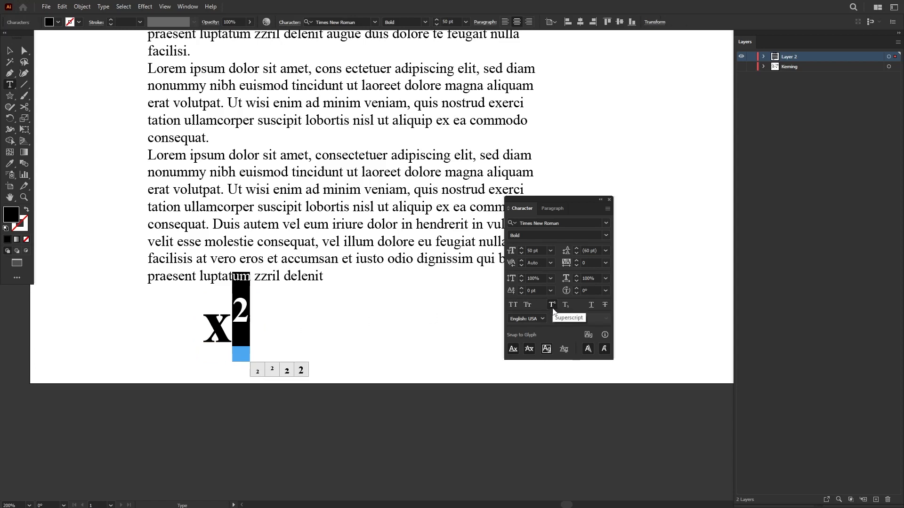
click(10, 51)
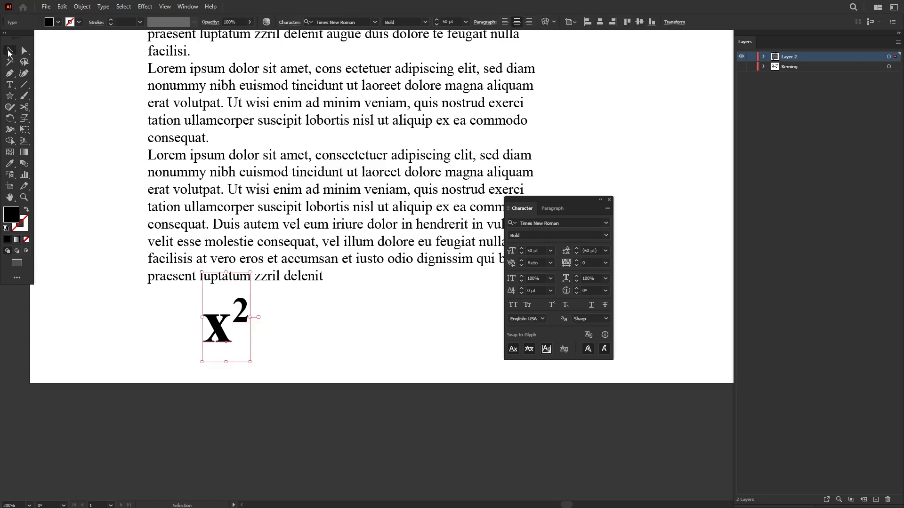
click(321, 295)
Step: Select the 2 in the x2 text again and change it to a subscript
key(t)
drag(253, 320, 233, 320)
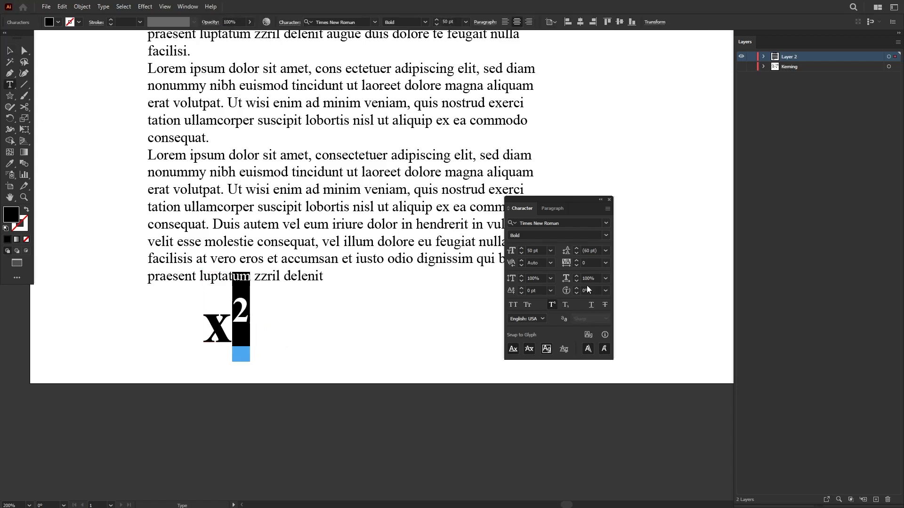
click(566, 305)
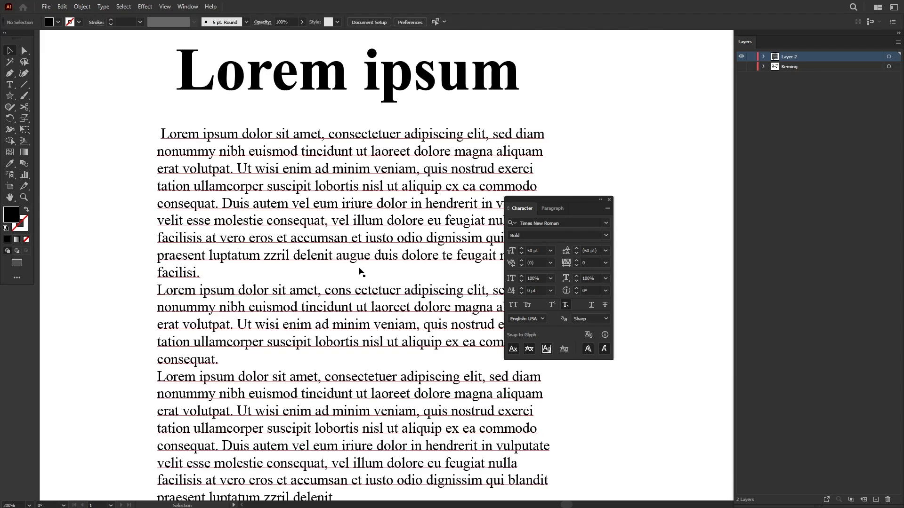
Step: Underline the words "Duis autem vel eum iriure" and strike through "delenit augue duis" in the first body paragraph
click(241, 223)
key(t)
drag(223, 203, 375, 202)
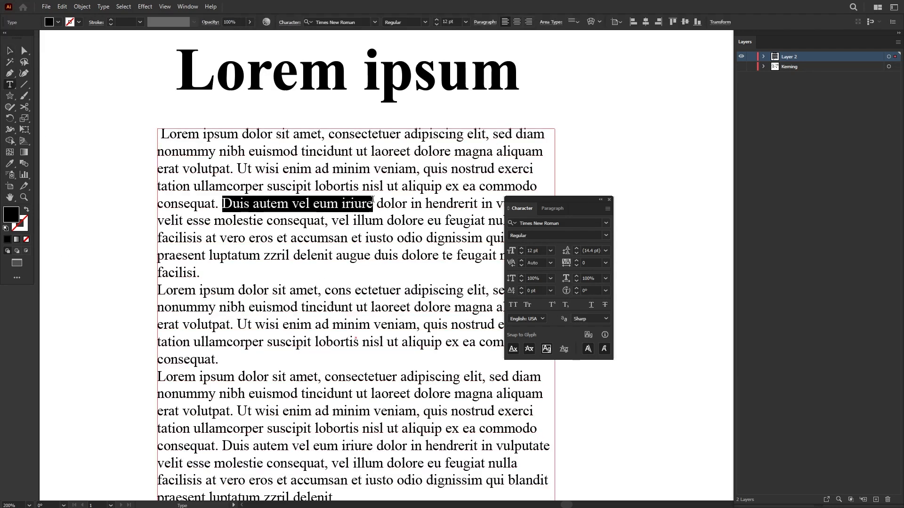
click(591, 307)
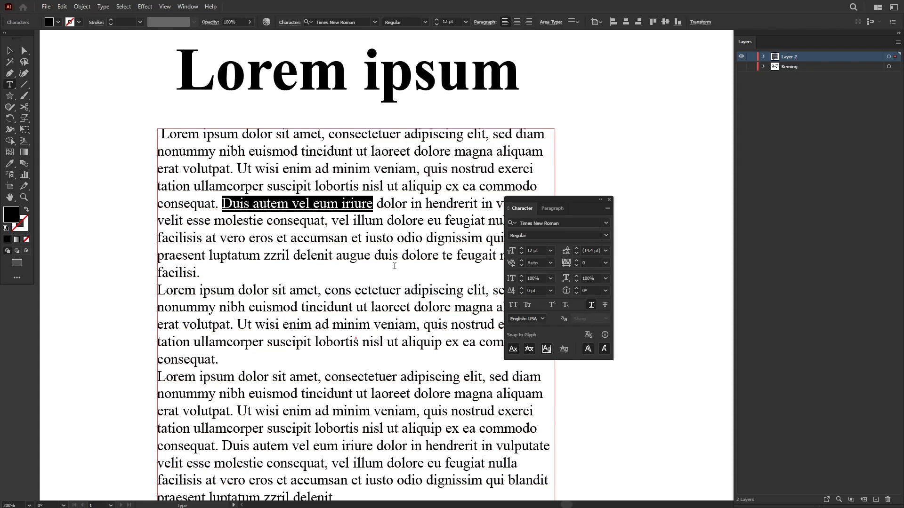
drag(294, 258, 402, 257)
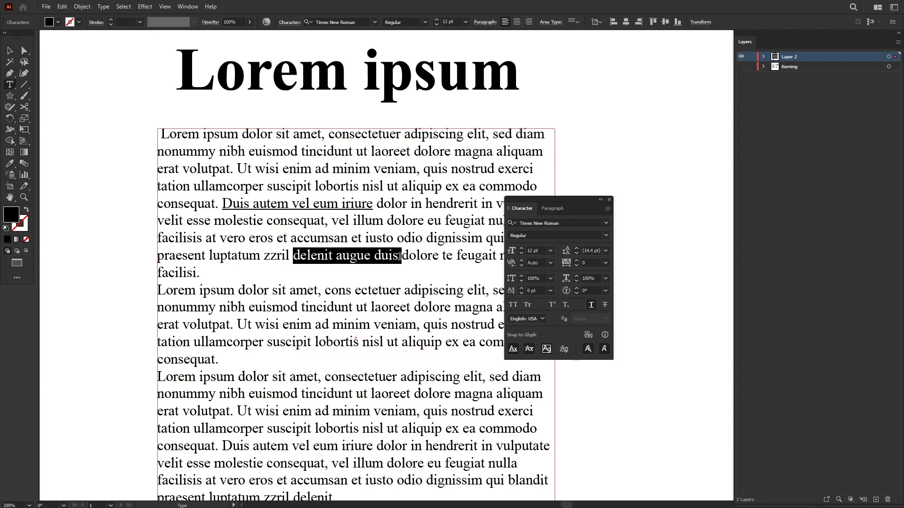
click(605, 307)
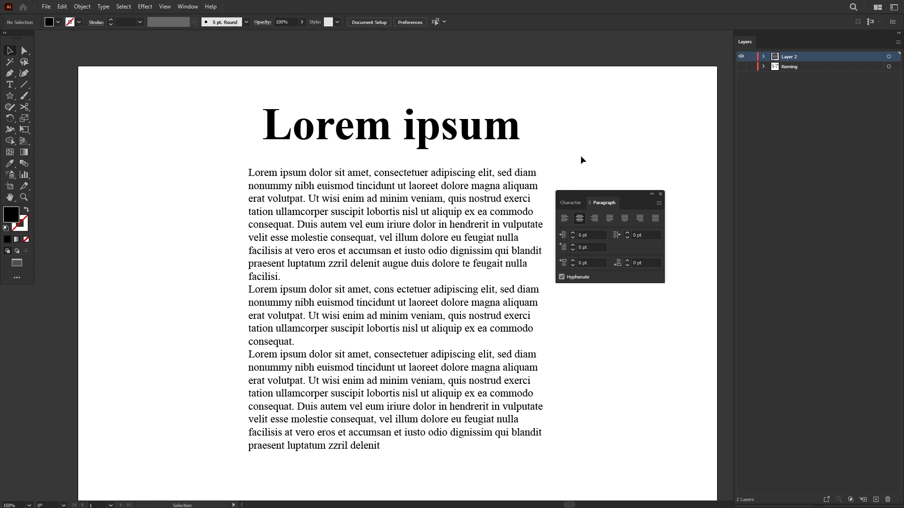
Step: Select the body text, try centre and right alignment on it, and return it to left alignment
drag(604, 191, 609, 165)
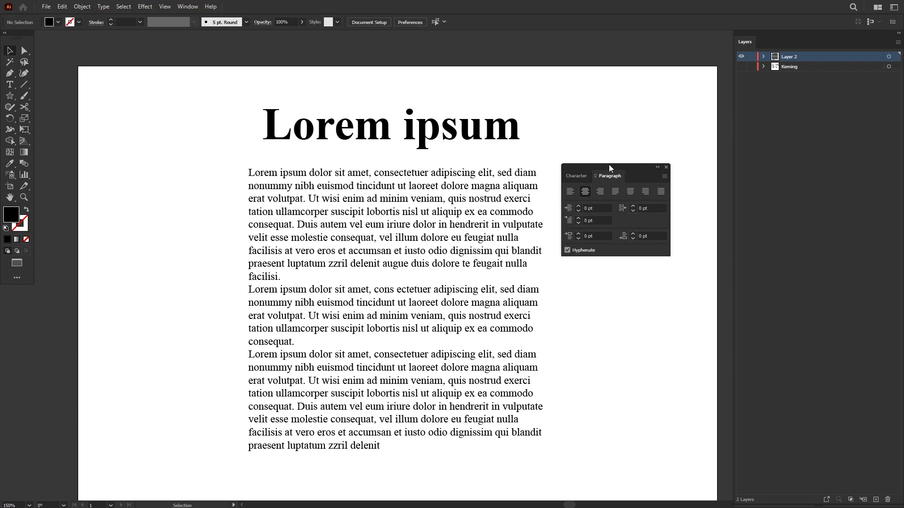
click(506, 200)
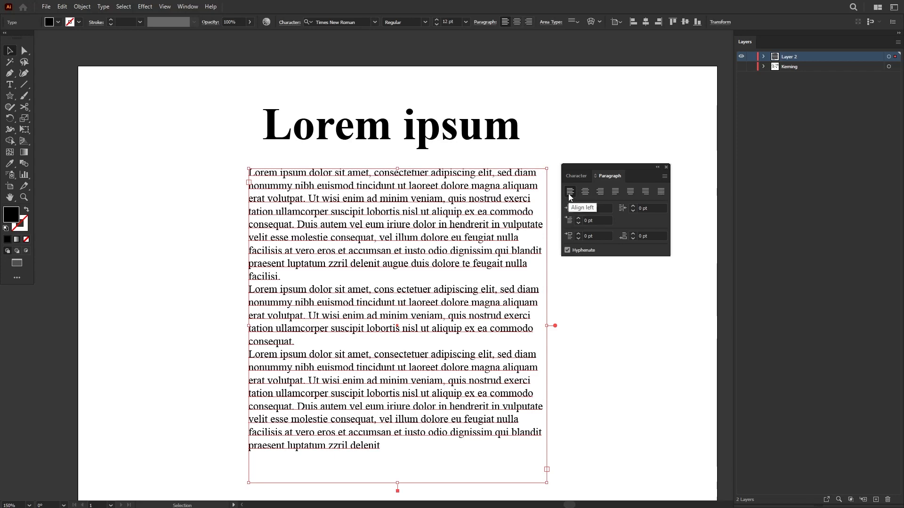
click(585, 192)
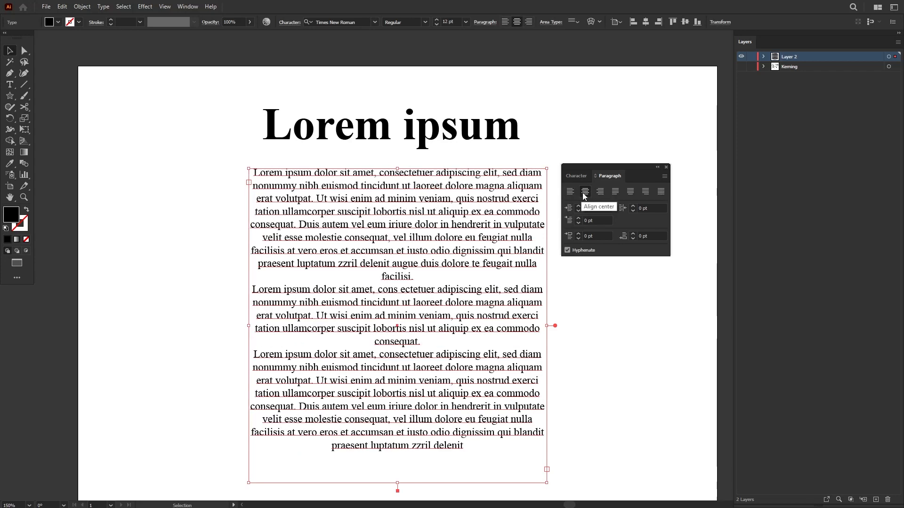
click(600, 192)
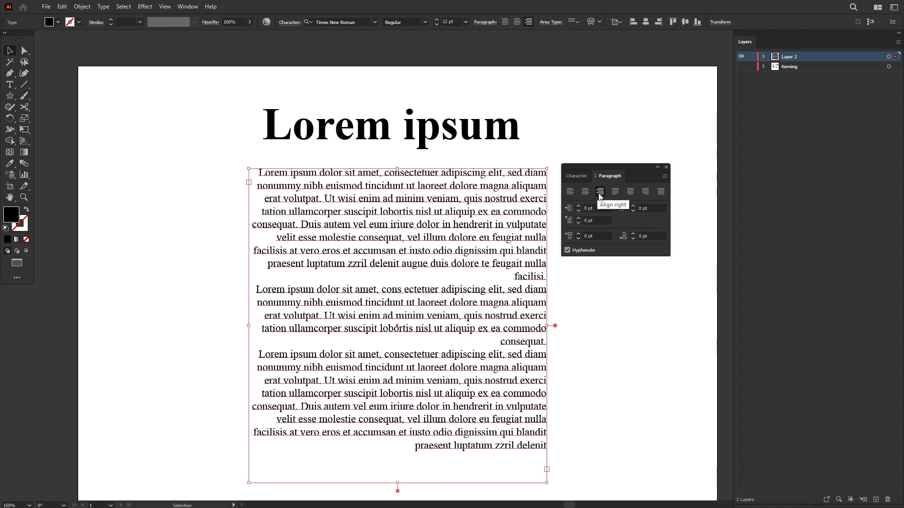
click(571, 194)
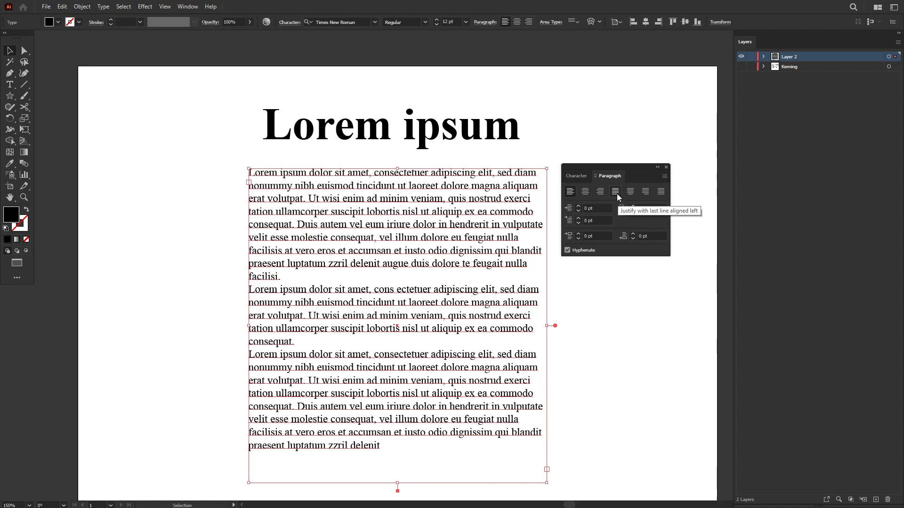
Step: Try all four justification options on the body text and settle on justify with last line aligned left
click(616, 192)
key(ctrl+shift+a)
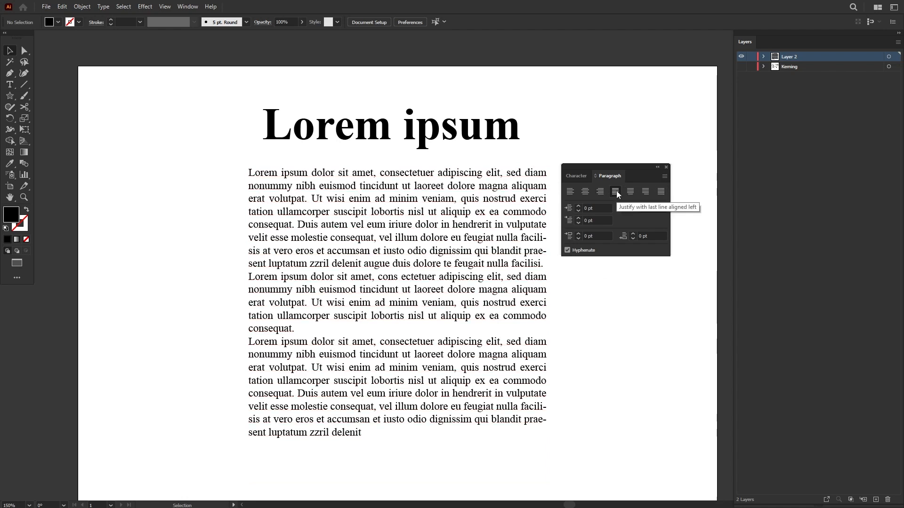
key(ctrl+a)
click(631, 193)
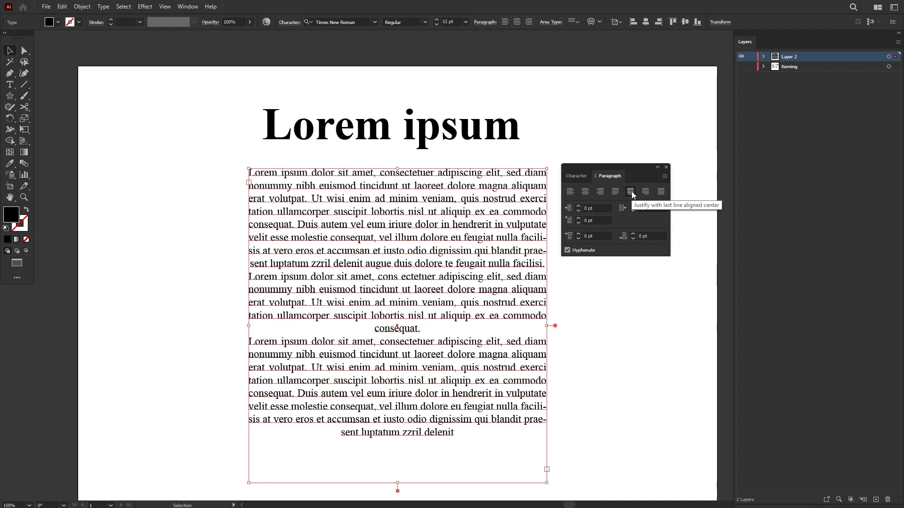
click(645, 193)
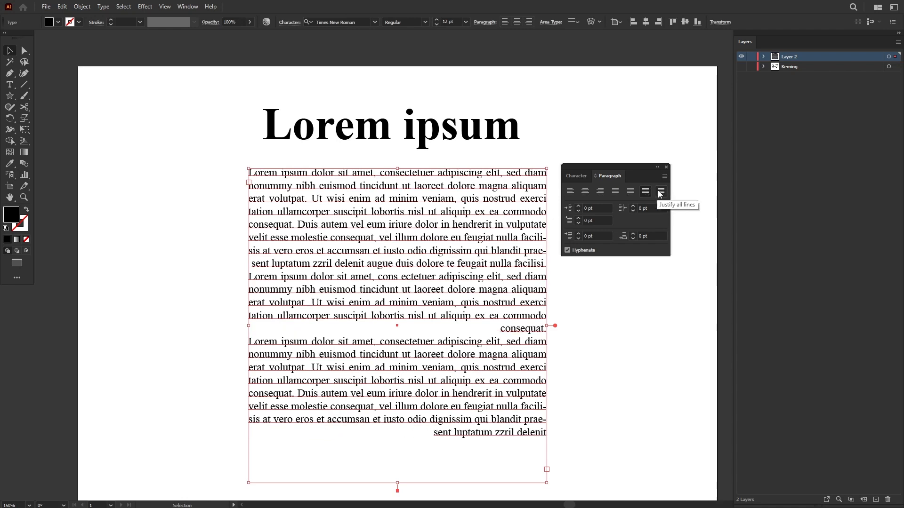
click(661, 192)
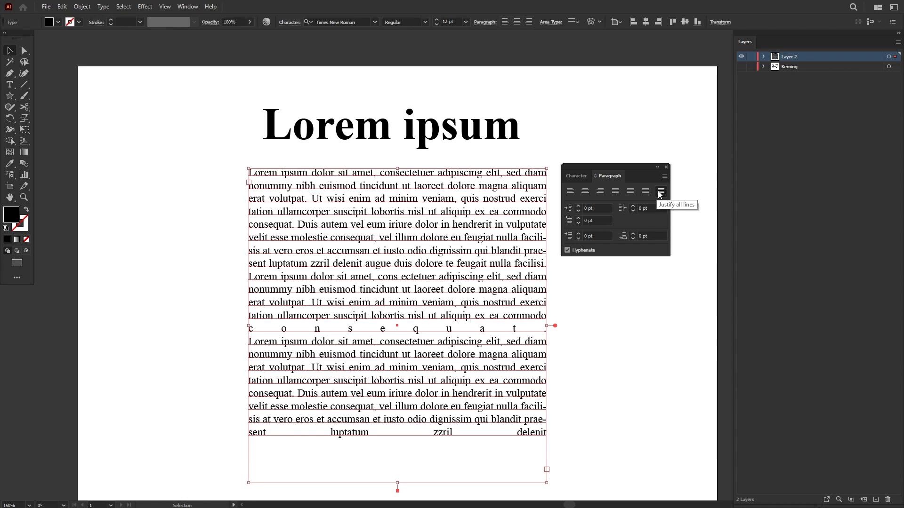
drag(409, 333, 405, 326)
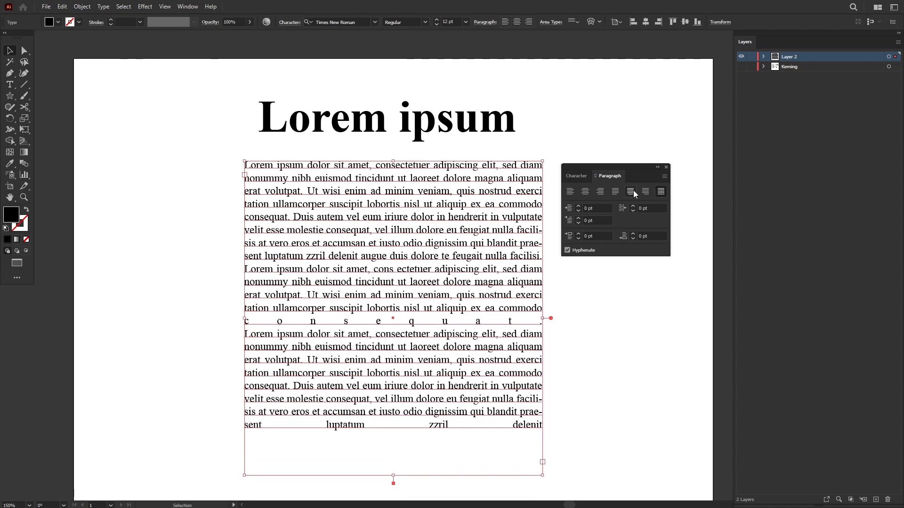
click(615, 192)
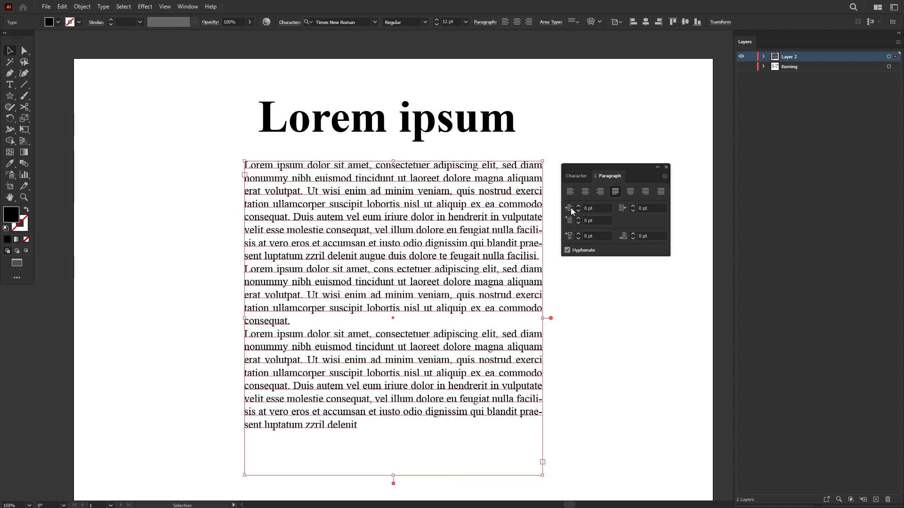
Step: Try indenting the first line of the body text with blank characters, and delete the inserted gap
double_click(246, 166)
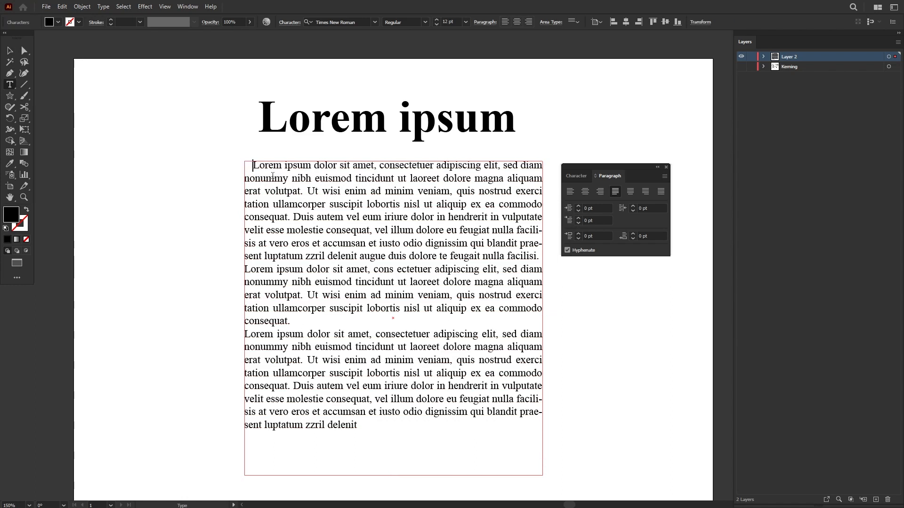
key(ctrl+z)
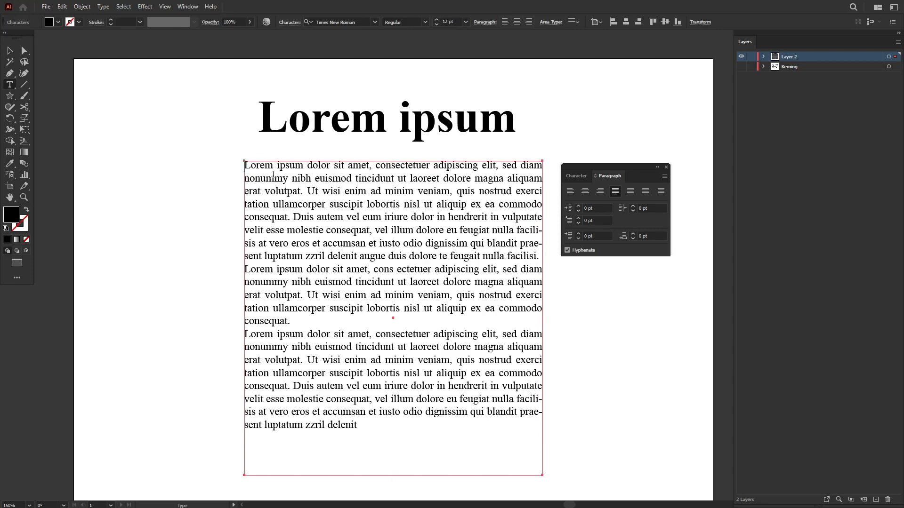
key(ctrl+shift+z)
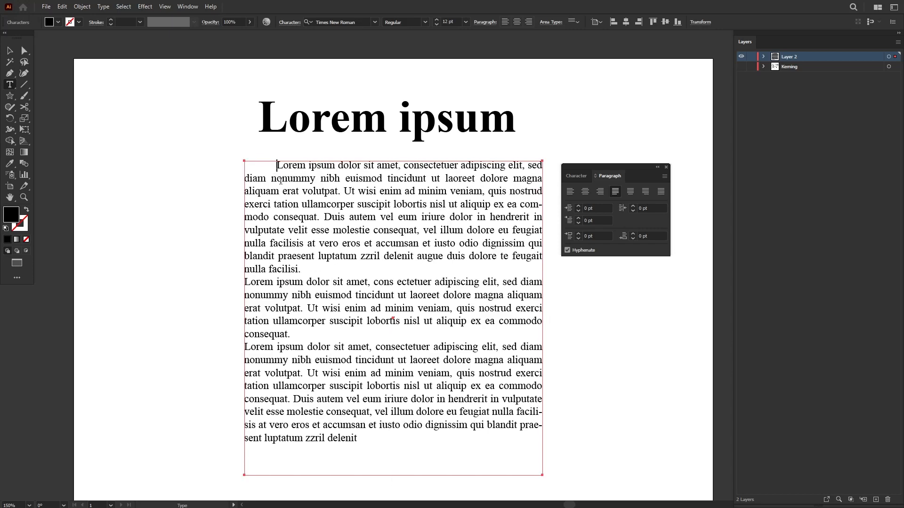
drag(277, 166, 245, 166)
click(267, 165)
click(278, 166)
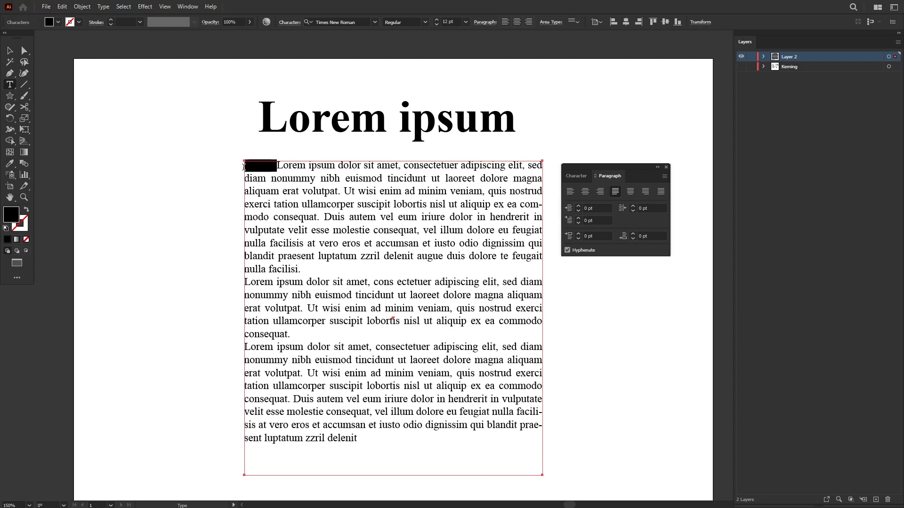
key(BackSpace)
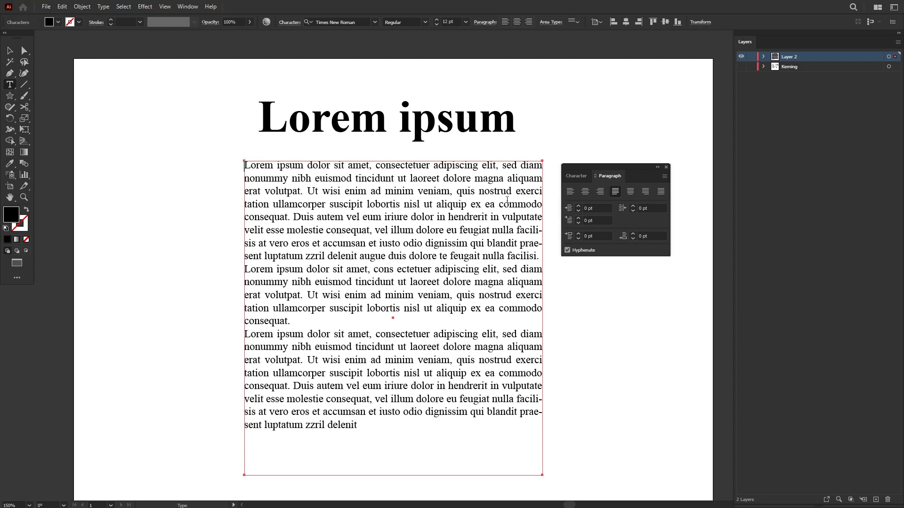
Step: Raise the first paragraph's first-line left indent to 50 pt and settle on a slightly smaller indent
click(579, 218)
click(579, 218)
click(579, 219)
click(579, 219)
click(580, 219)
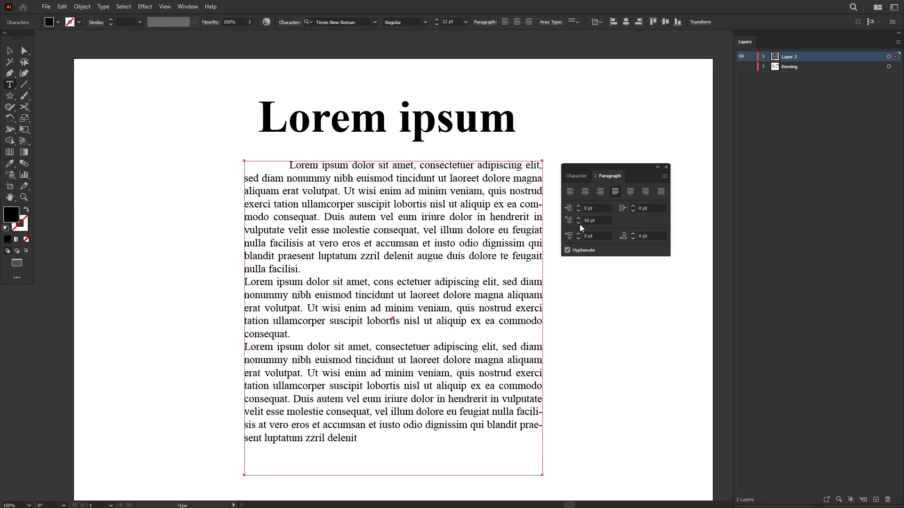
click(580, 224)
click(580, 224)
click(578, 219)
click(578, 221)
click(578, 219)
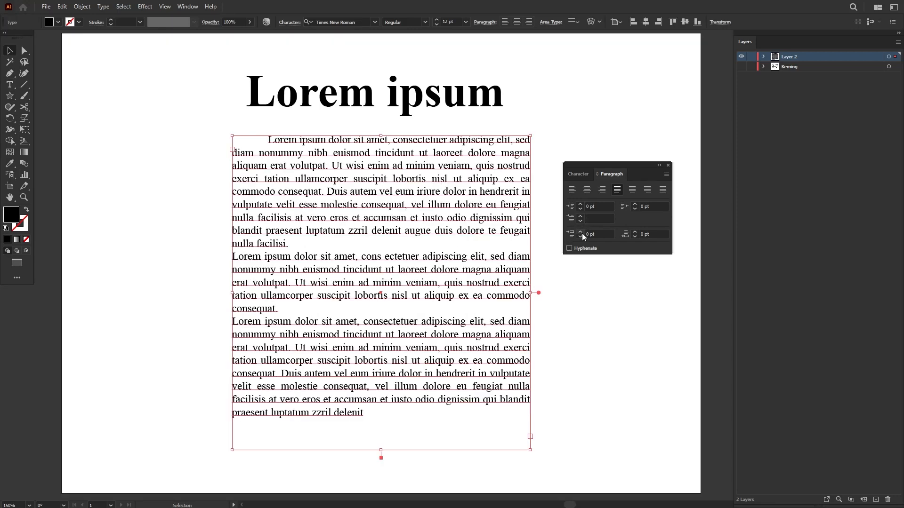
Step: Try different space-before-paragraph values on the body text and set the spacing to 40 pt
click(581, 233)
click(581, 232)
shift+click(580, 233)
shift+click(580, 236)
shift+click(580, 236)
shift+click(580, 236)
shift+click(580, 232)
shift+click(580, 232)
shift+click(580, 232)
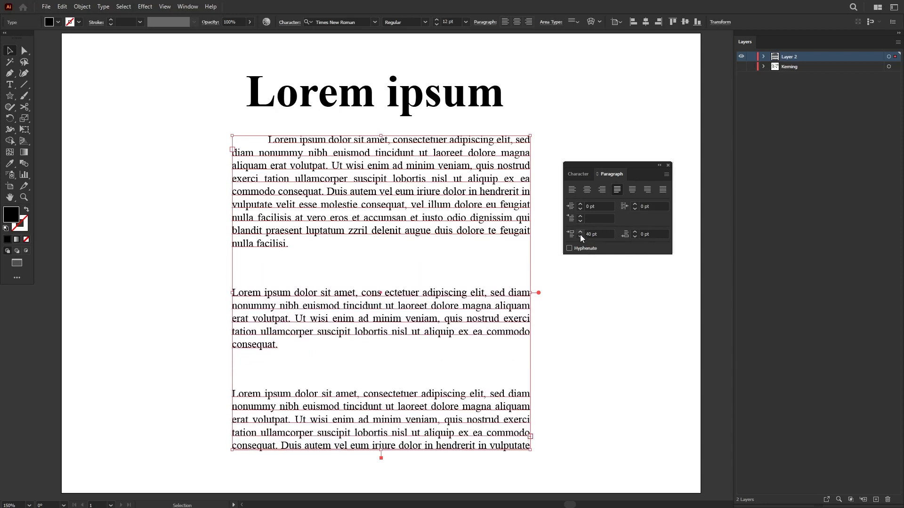
Step: Insert a paragraph break at the end of the second paragraph and try larger and smaller space-before values there
double_click(284, 348)
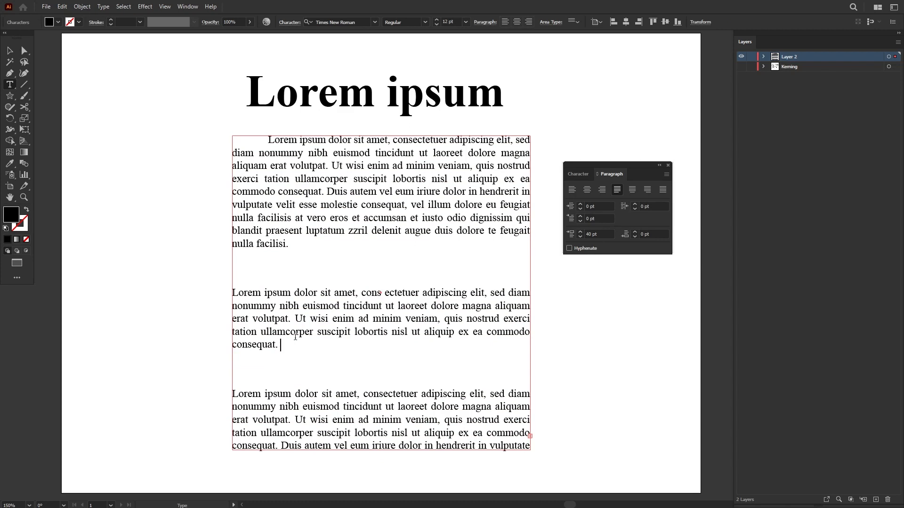
key(Return)
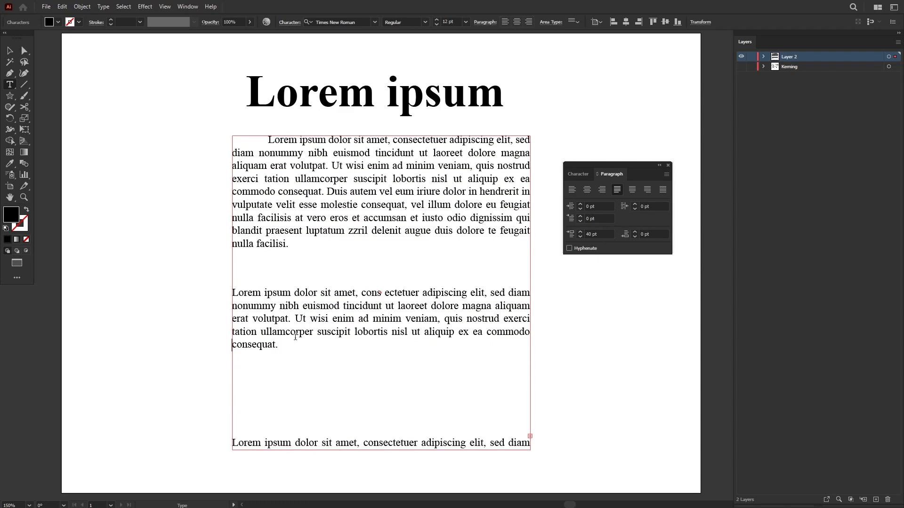
shift+click(580, 233)
shift+click(580, 232)
shift+click(580, 237)
shift+click(580, 236)
shift+click(580, 236)
shift+click(581, 234)
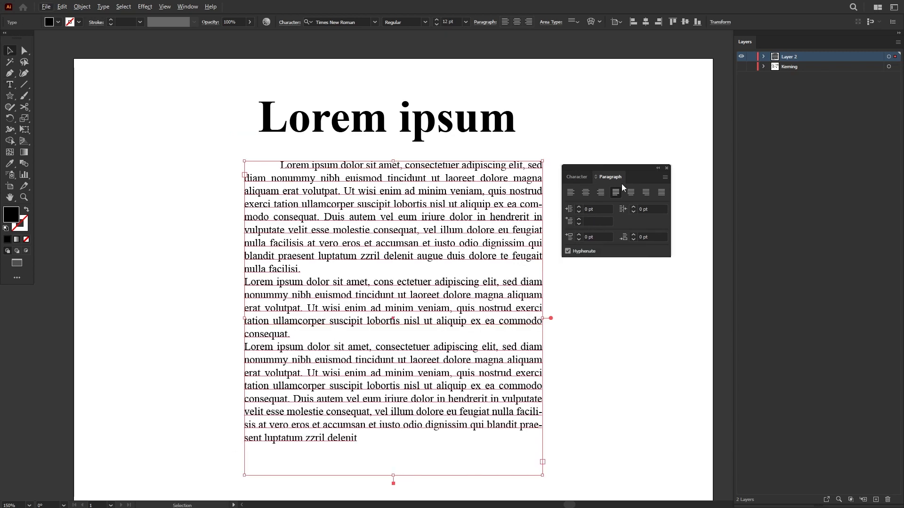
Step: Check the Hyphenate option for the body text and examine the word break ending the first paragraph's fourth line up close
click(569, 249)
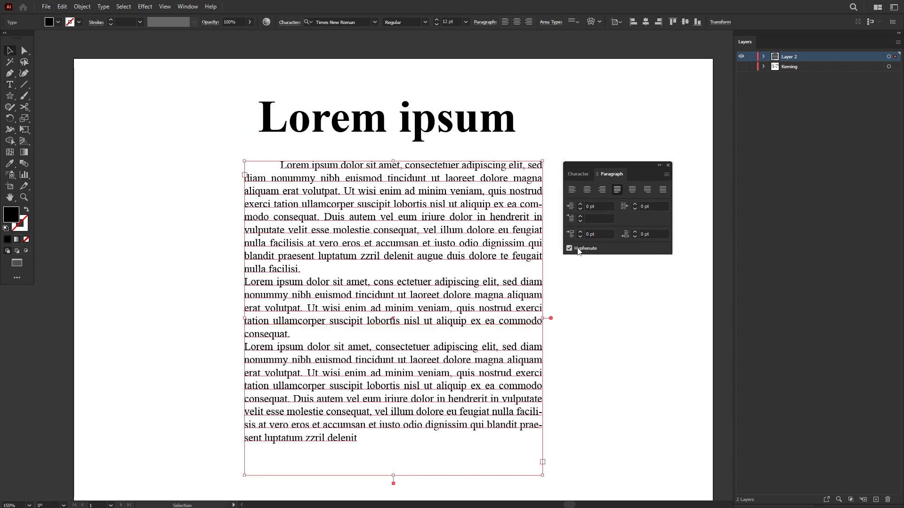
drag(550, 231, 449, 230)
scroll(451, 227, up, 3)
scroll(451, 229, up, 1)
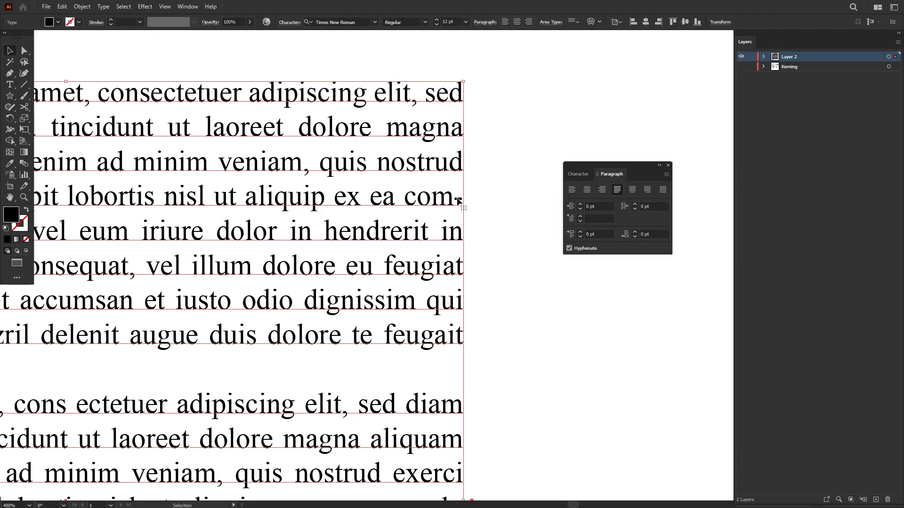
Step: Turn off hyphenation for the body text and check how the first paragraph's line endings reflow
scroll(459, 202, down, 1)
drag(448, 202, 593, 215)
drag(89, 224, 261, 228)
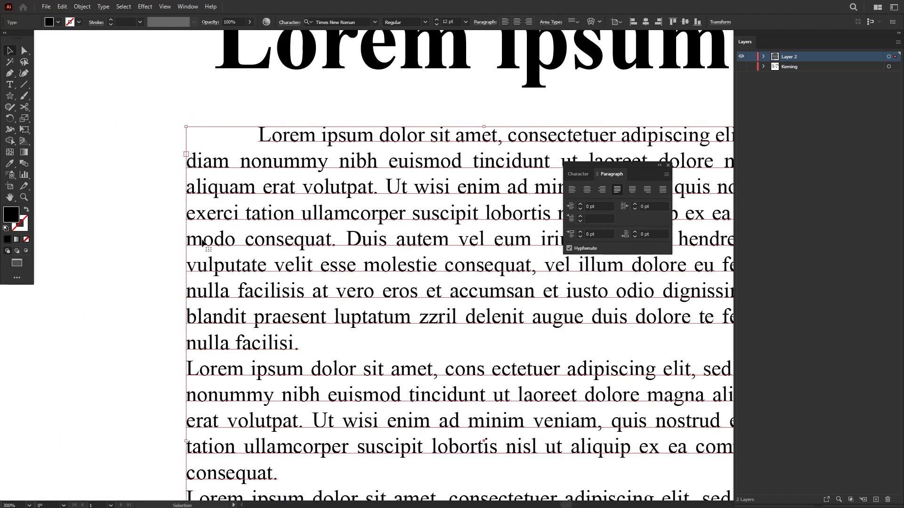
scroll(343, 224, right, 5)
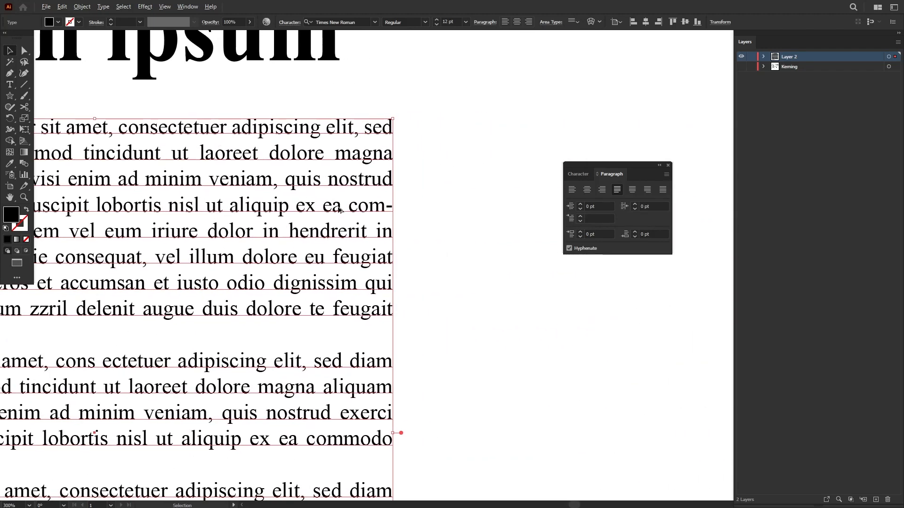
scroll(402, 213, up, 2)
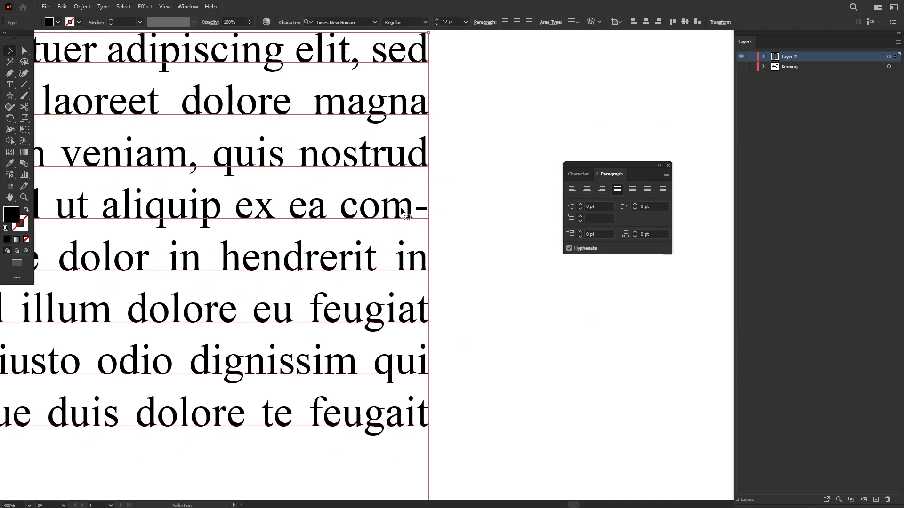
click(570, 248)
scroll(336, 221, down, 3)
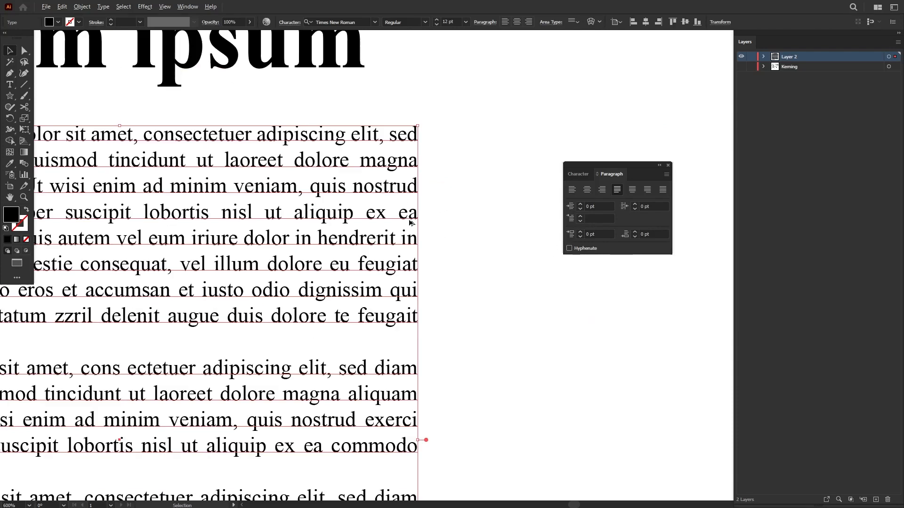
drag(336, 221, 430, 139)
scroll(412, 181, down, 1)
drag(412, 181, 443, 221)
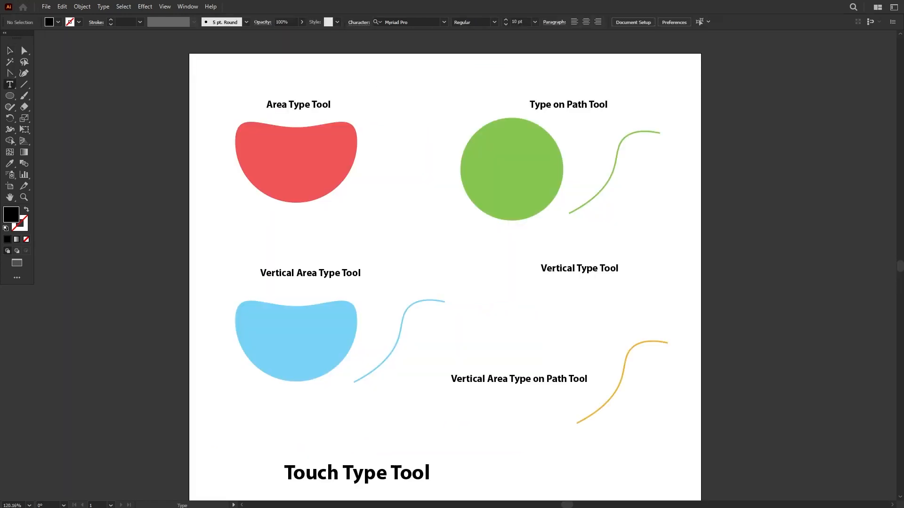
Step: Detach the group of type tools as a floating panel and place it beside the artboard
click(10, 85)
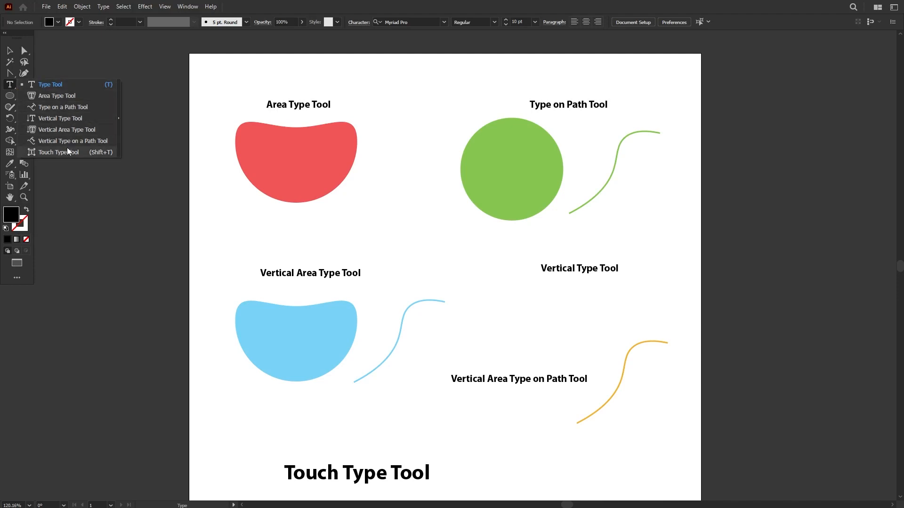
click(119, 111)
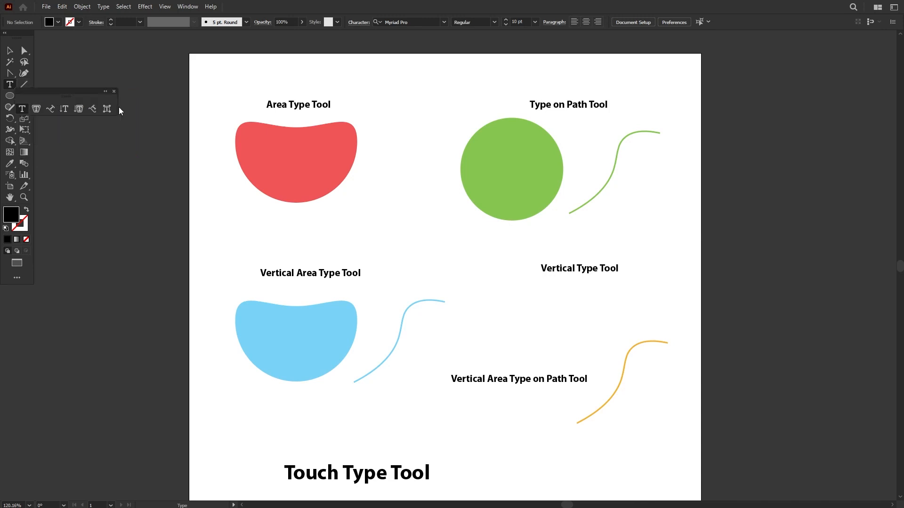
drag(84, 91, 138, 121)
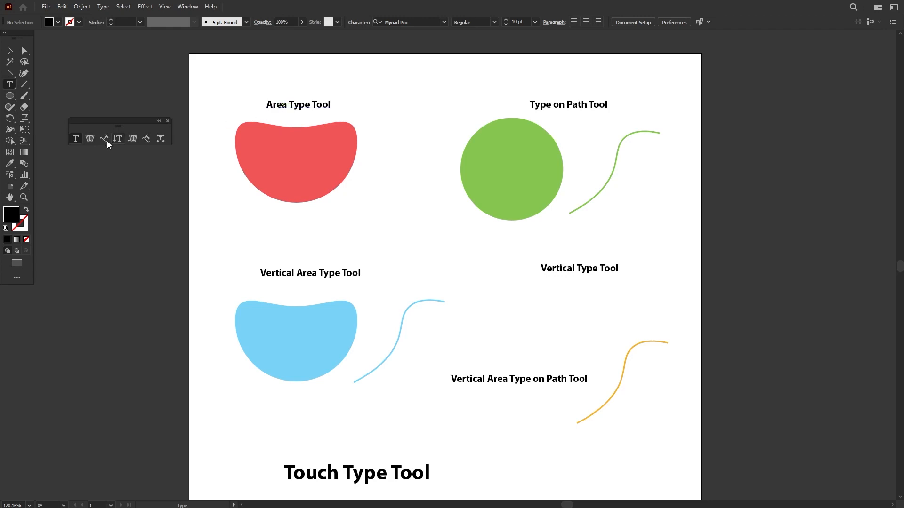
Step: Fill the red shape under the Area Type Tool heading with placeholder text using the Area Type tool
click(89, 139)
click(243, 121)
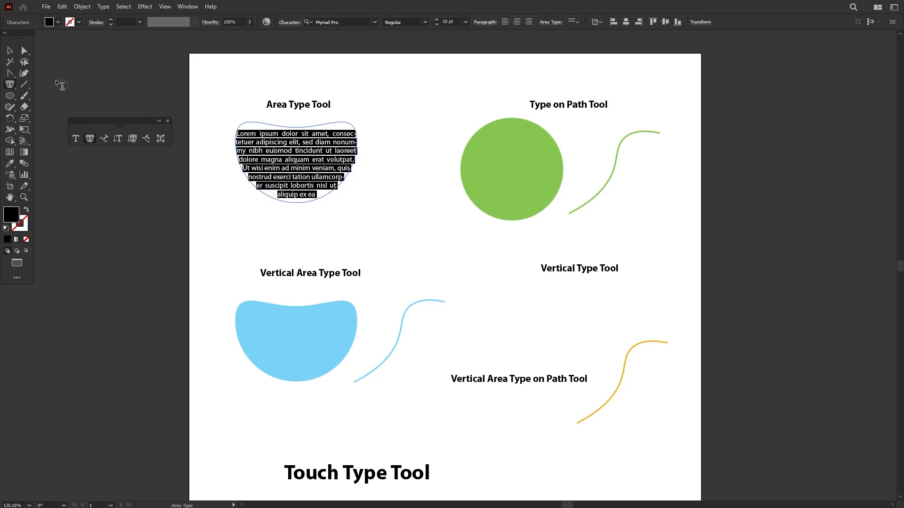
click(9, 51)
click(394, 226)
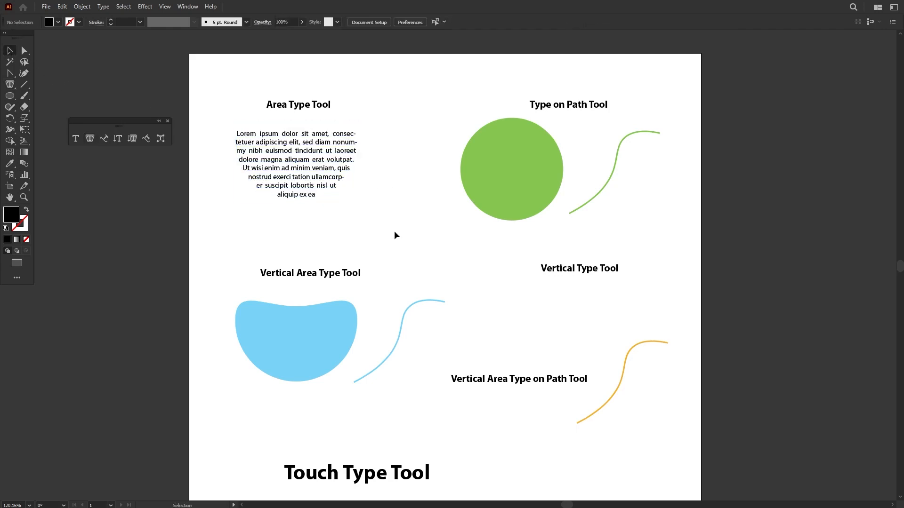
Step: Run placeholder text around the green circle, starting at its upper-left edge, with the Type on a Path tool
click(104, 138)
key(ctrl+=)
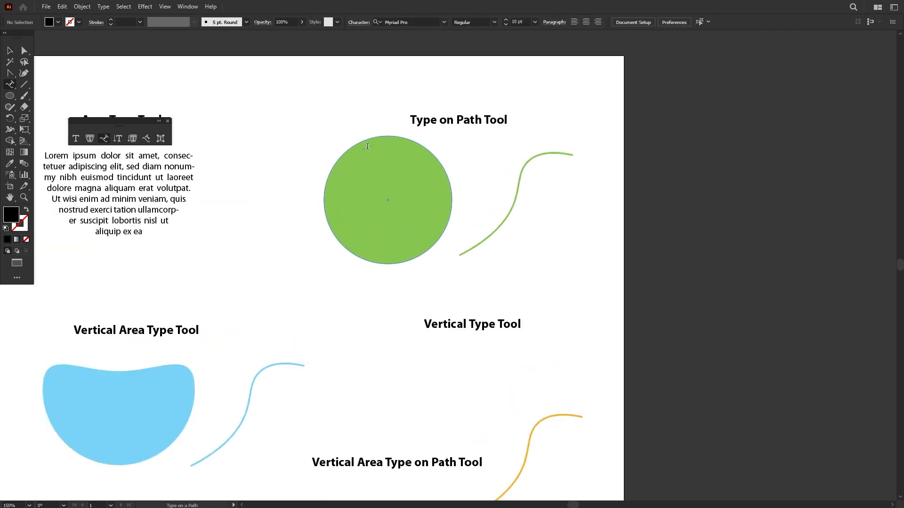
click(342, 155)
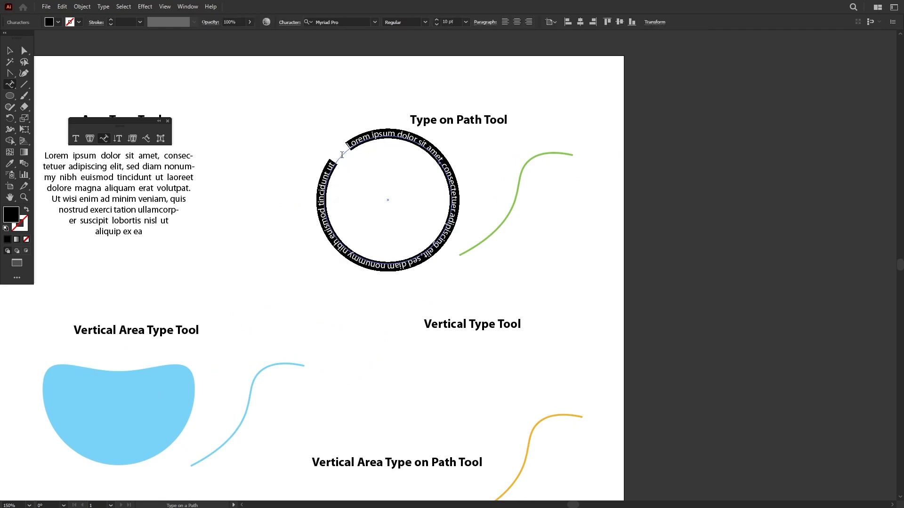
click(10, 51)
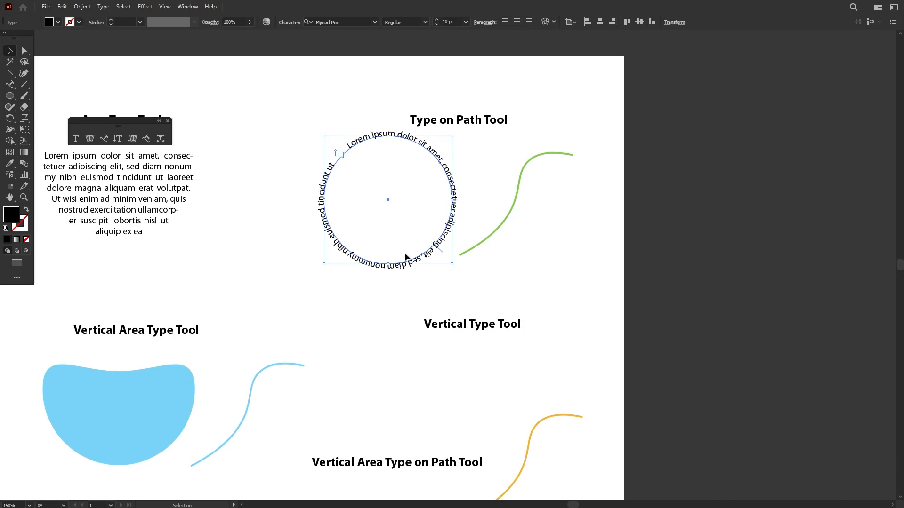
Step: Preview the Ascender, Descender and Center path alignments on the circle's text and settle on Baseline
scroll(403, 139, up, 3)
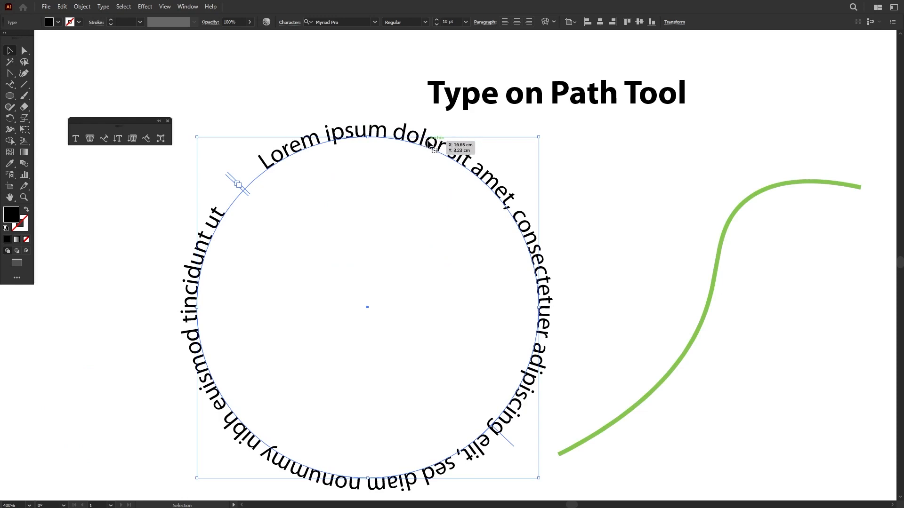
double_click(104, 138)
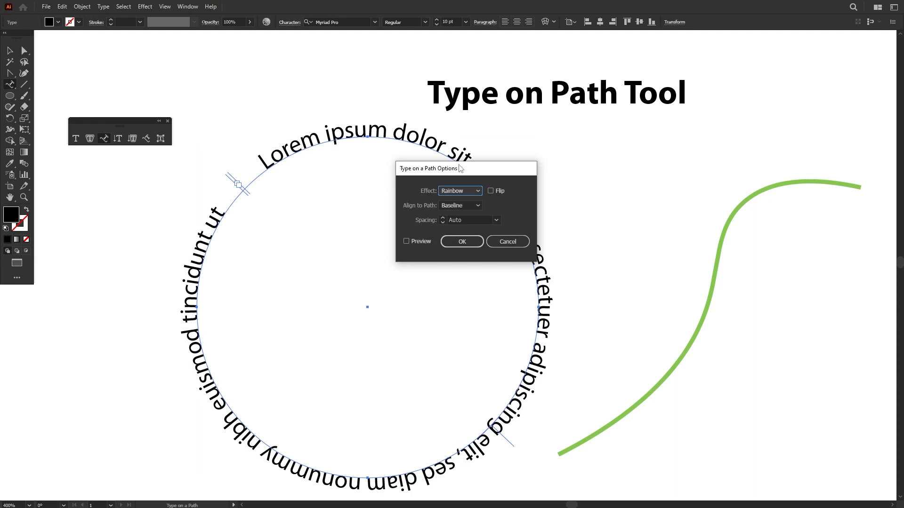
drag(461, 168, 414, 178)
click(429, 215)
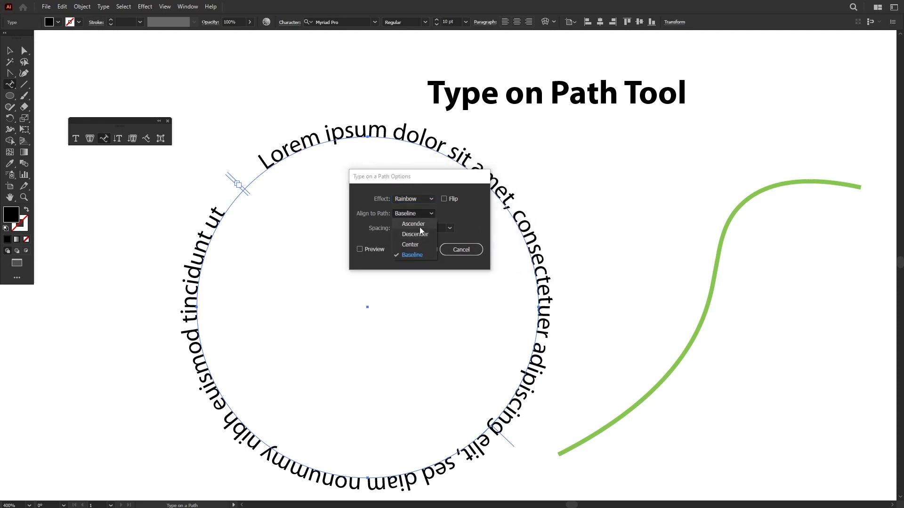
click(420, 226)
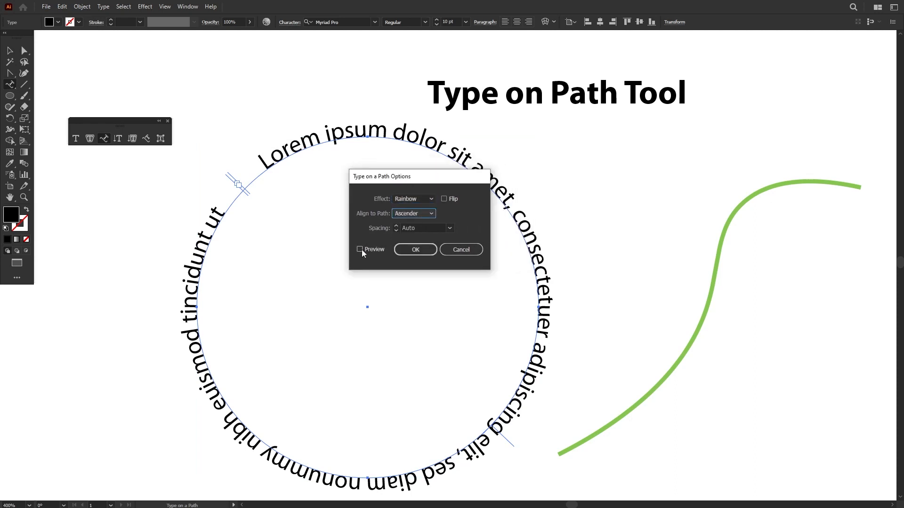
click(360, 249)
click(414, 214)
click(409, 235)
click(415, 215)
click(410, 244)
click(416, 214)
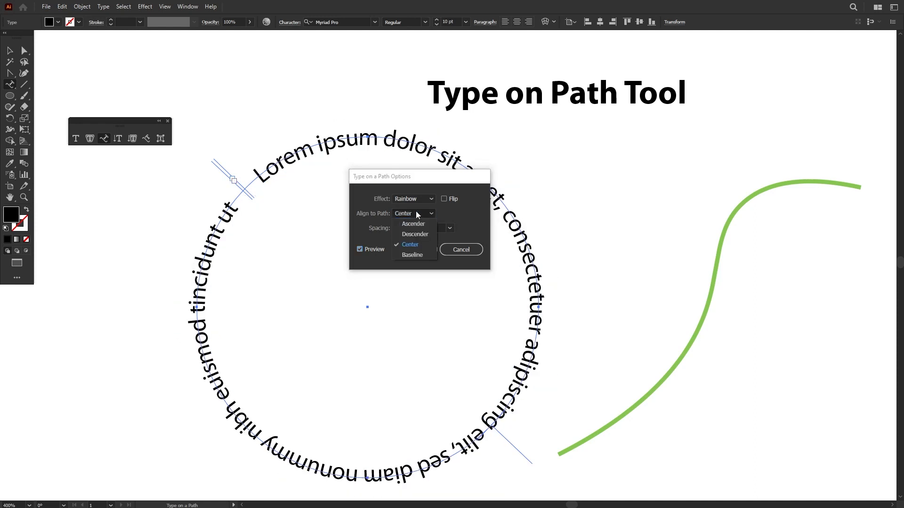
click(412, 254)
click(416, 249)
Step: Run placeholder text along the green curve, undoing a start at mid-curve and restarting near the curve's lower end
drag(659, 270, 472, 250)
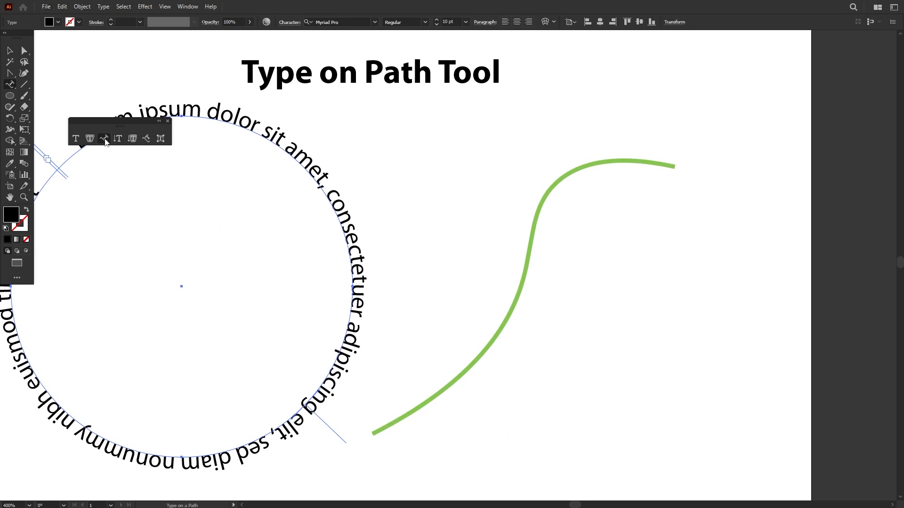
click(497, 337)
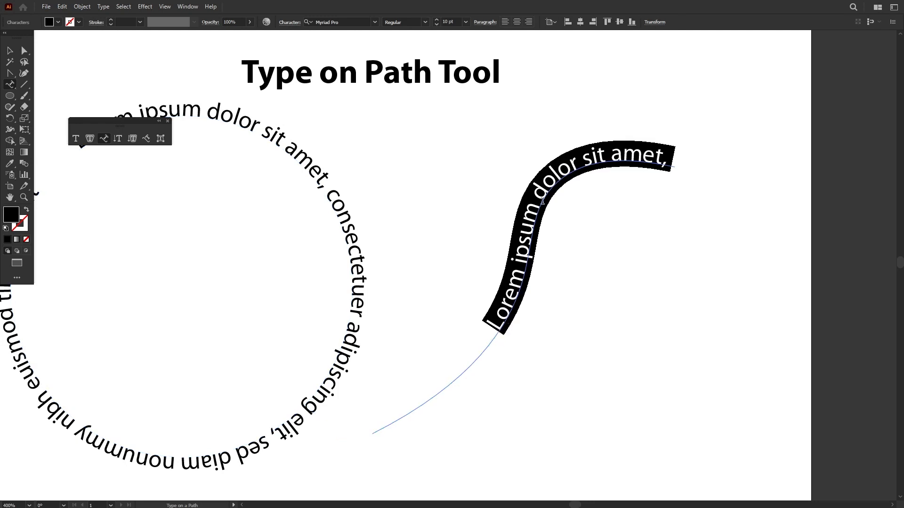
key(ctrl+z)
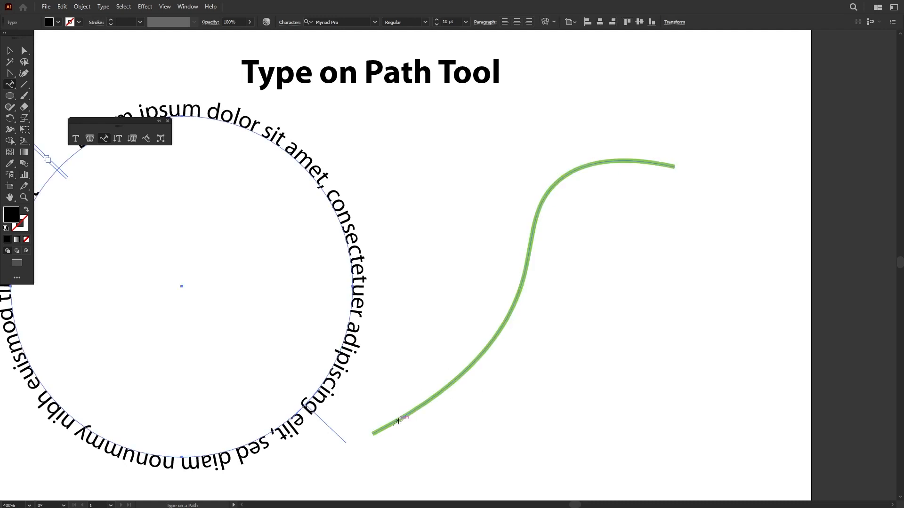
click(399, 421)
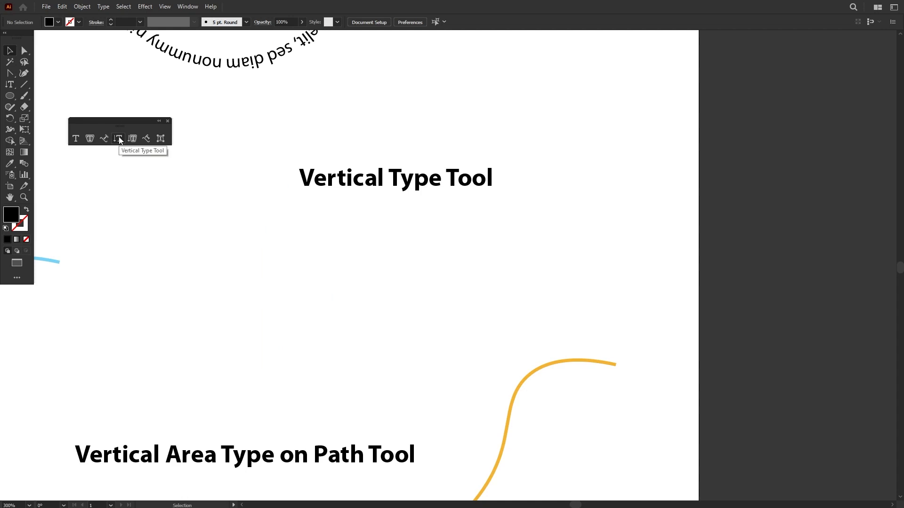
Step: Add vertical placeholder text below the Vertical Type Tool heading and move it closer to the heading
click(119, 139)
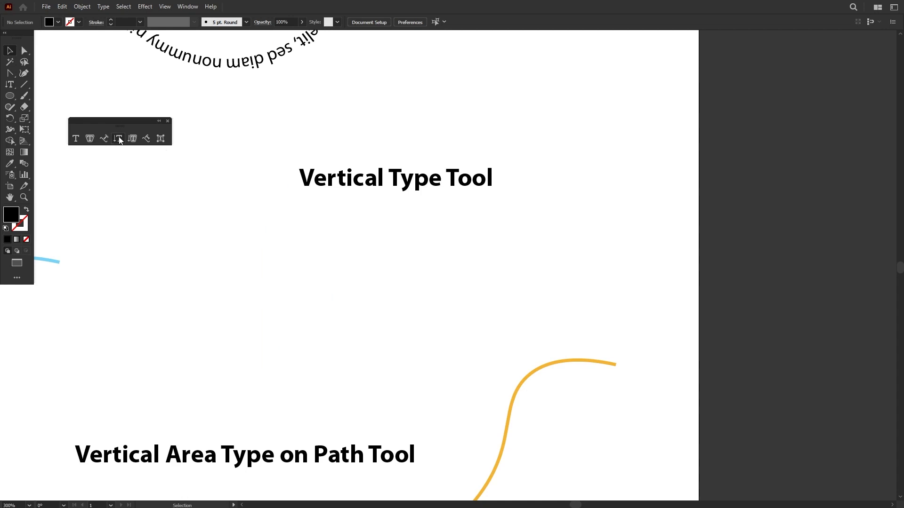
click(322, 235)
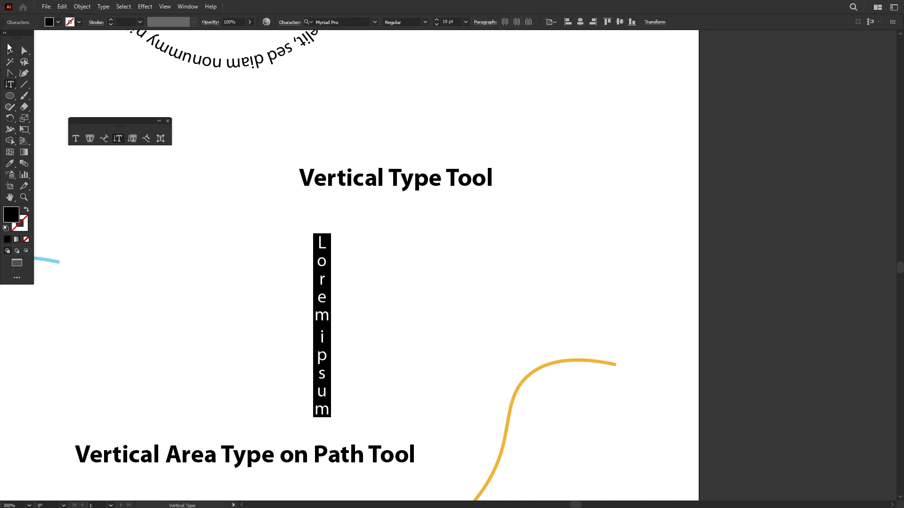
click(9, 51)
drag(320, 261, 312, 239)
click(380, 288)
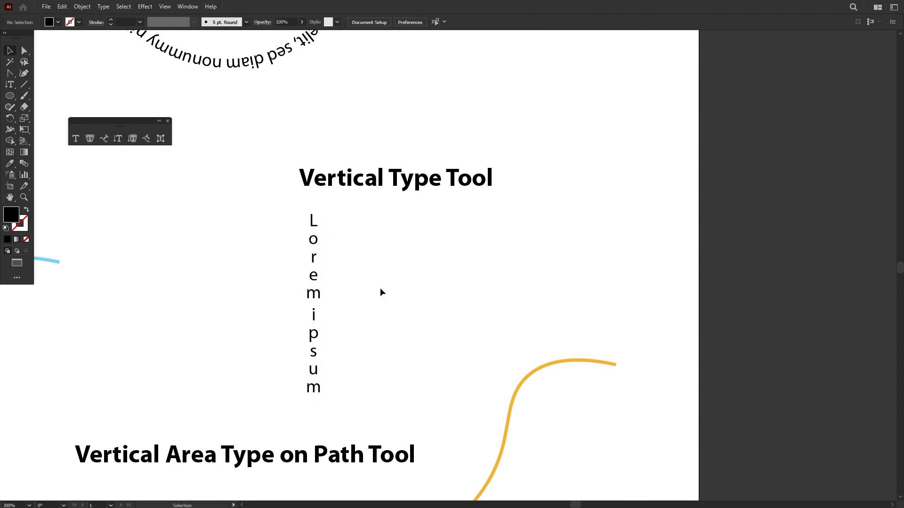
Step: Fill the blue shape under the Vertical Area Type Tool heading with vertical placeholder text
scroll(314, 383, down, 1)
drag(186, 340, 516, 288)
click(249, 288)
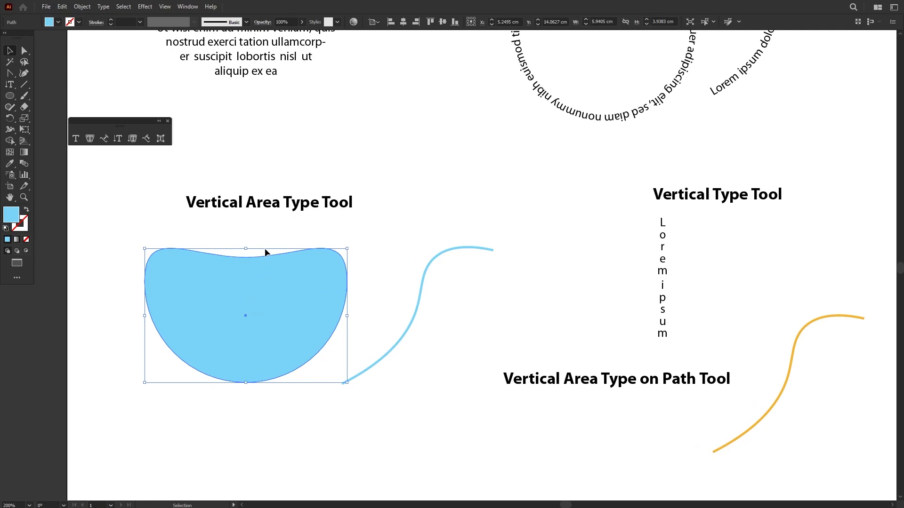
click(418, 305)
click(293, 297)
click(130, 141)
click(164, 251)
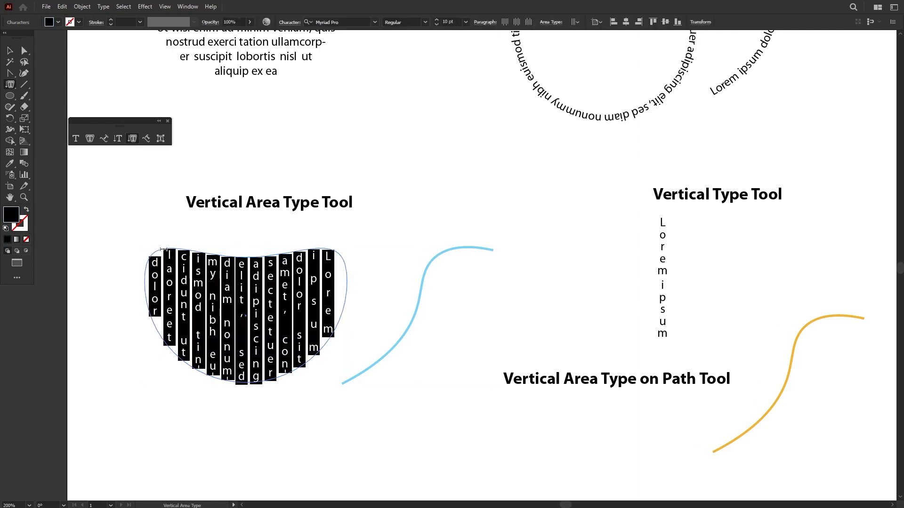
click(10, 51)
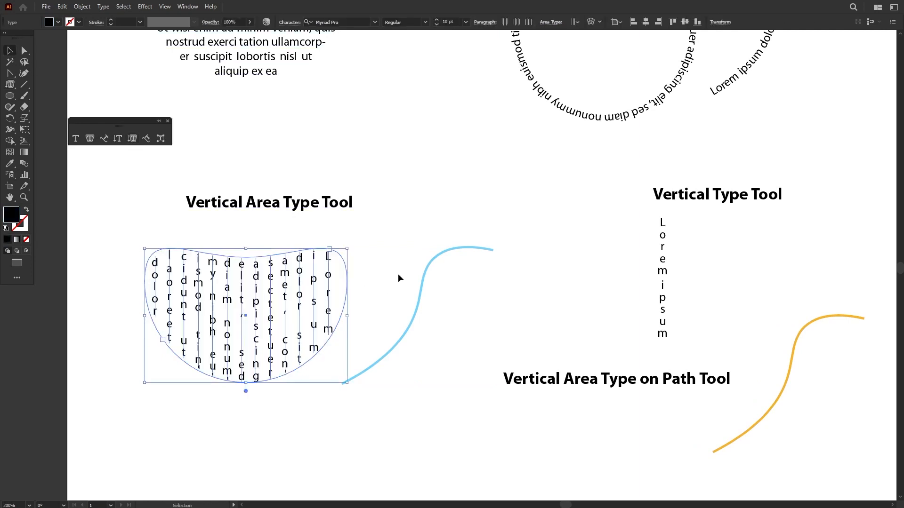
Step: Run vertical placeholder text along the blue curve from its lower end with the Vertical Type on a Path tool
click(418, 307)
click(146, 139)
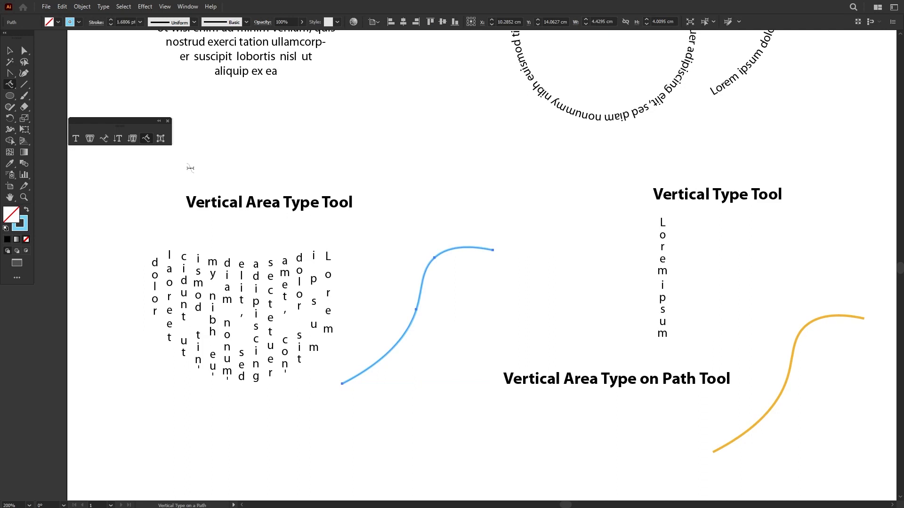
click(353, 378)
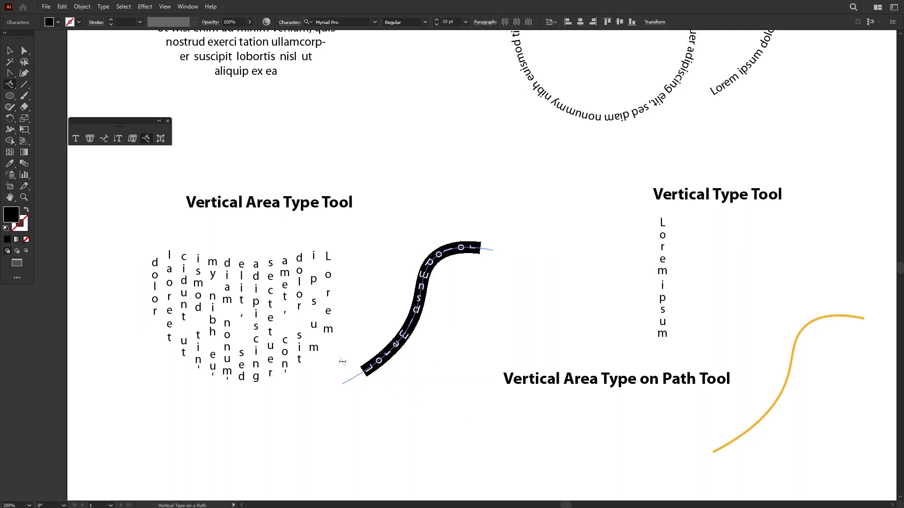
click(10, 51)
Step: With the Touch Type tool, raise the letter "u" of "Touch" in the Touch Type Tool heading and enlarge it
drag(420, 450, 479, 225)
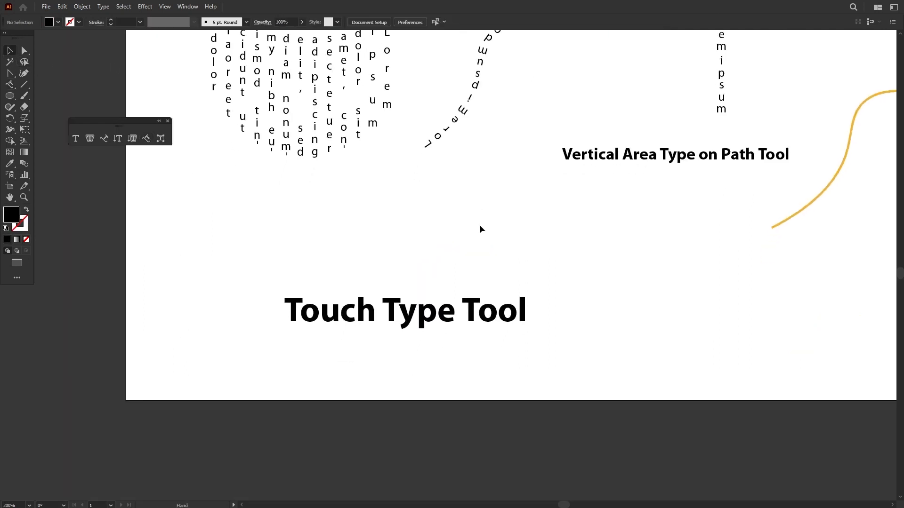
key(ctrl+plus)
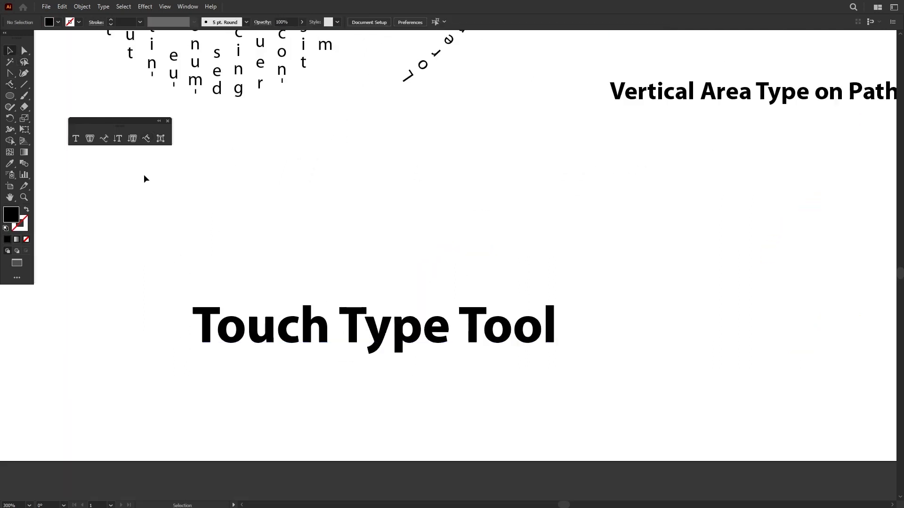
click(161, 138)
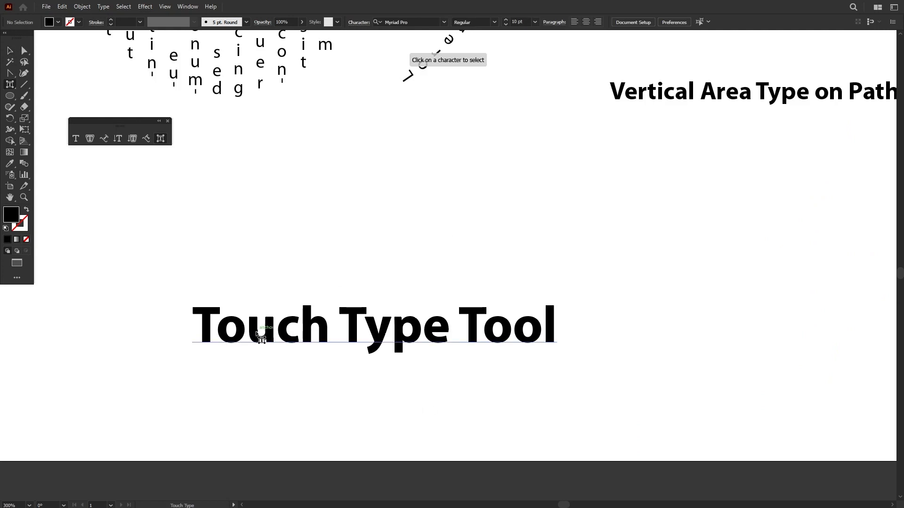
click(256, 338)
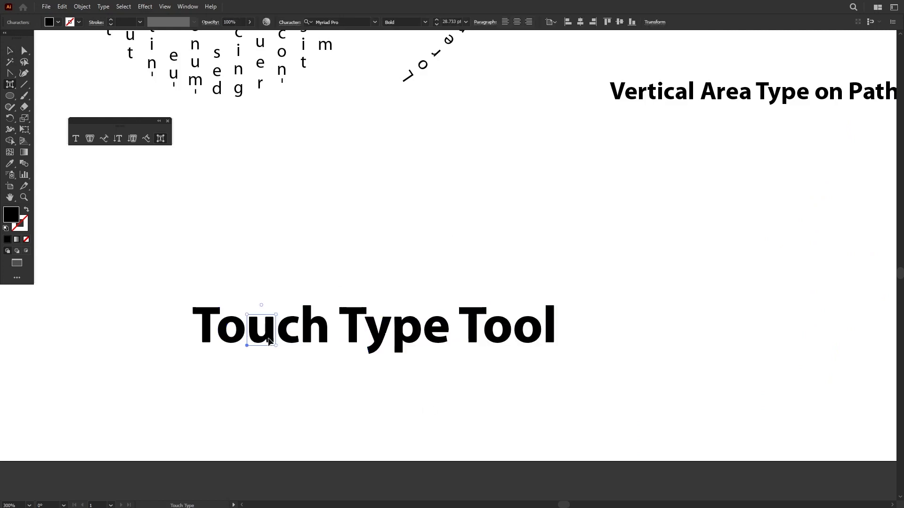
drag(269, 339, 283, 316)
drag(282, 317, 298, 286)
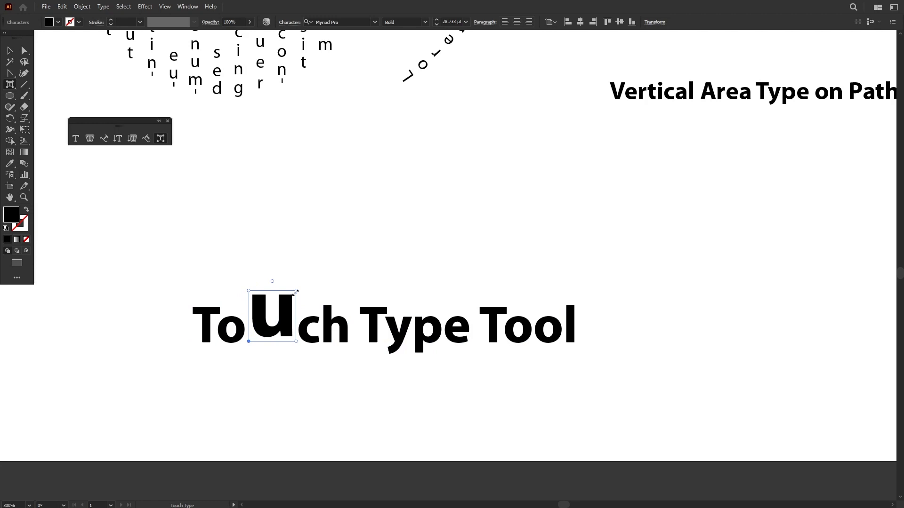